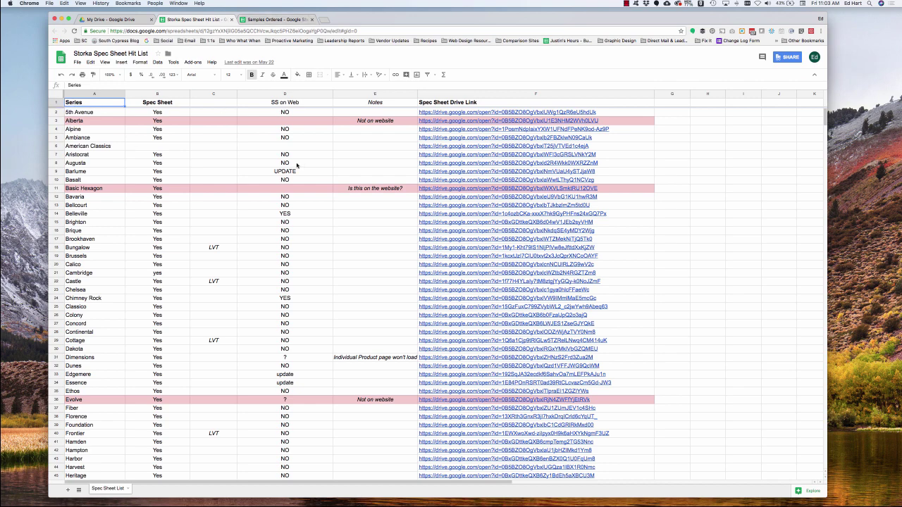
Select cell F5 holding the Ambiance series' spec sheet link in the Hit List.
scroll(326, 166, down, 15)
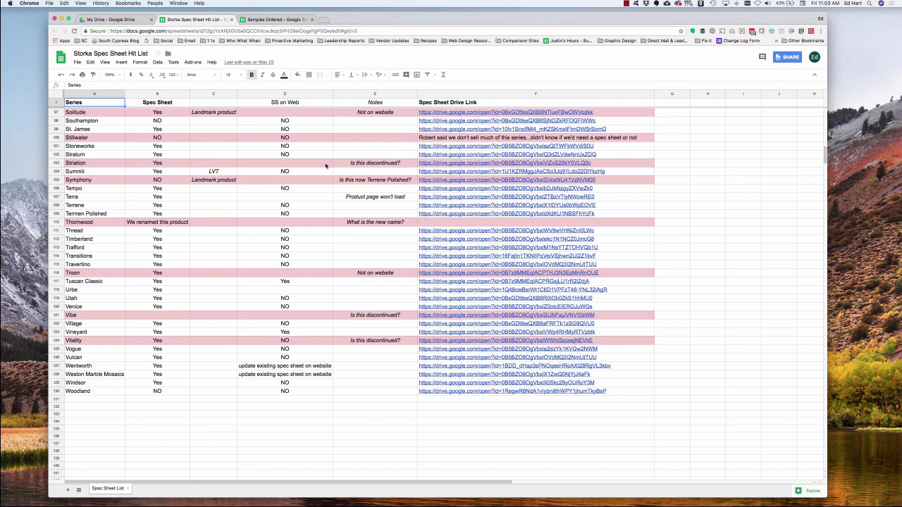
scroll(325, 166, up, 15)
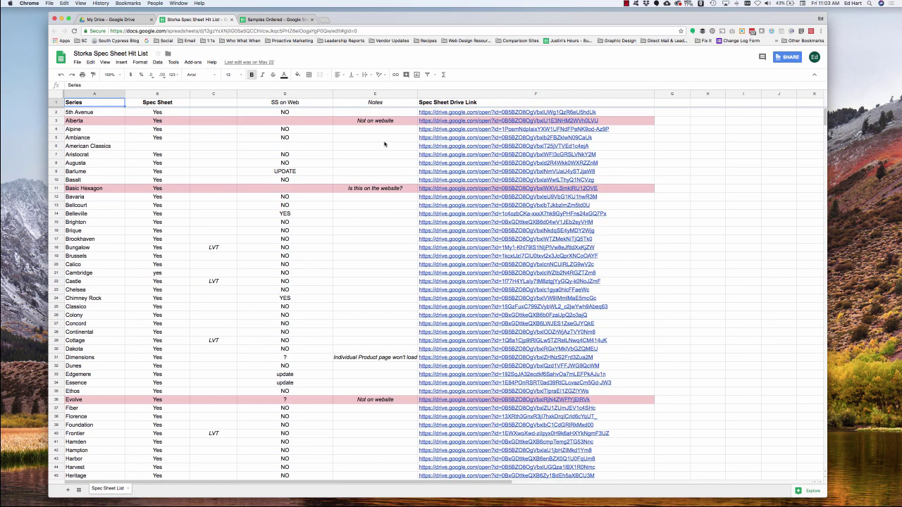
click(450, 139)
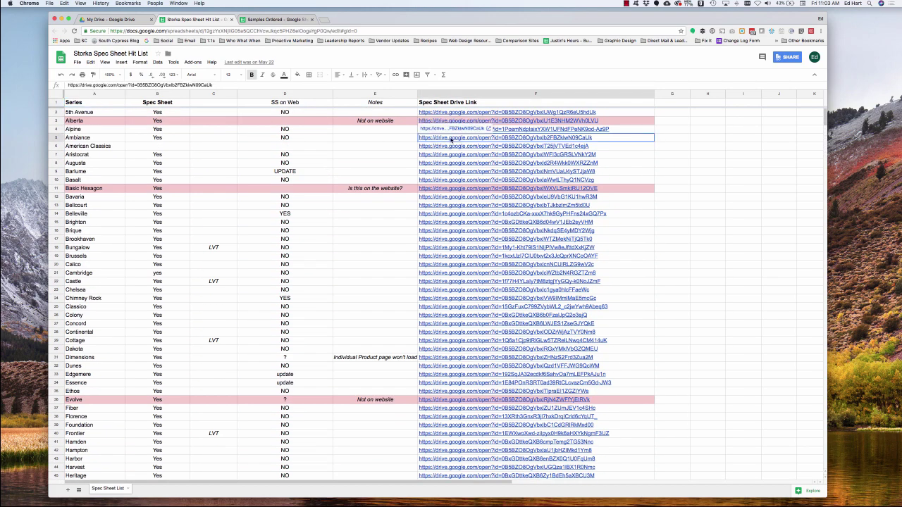
View Ambiance Spec Sheet.pdf in Drive, then move via the Hit List to Samples Ordered.
click(469, 131)
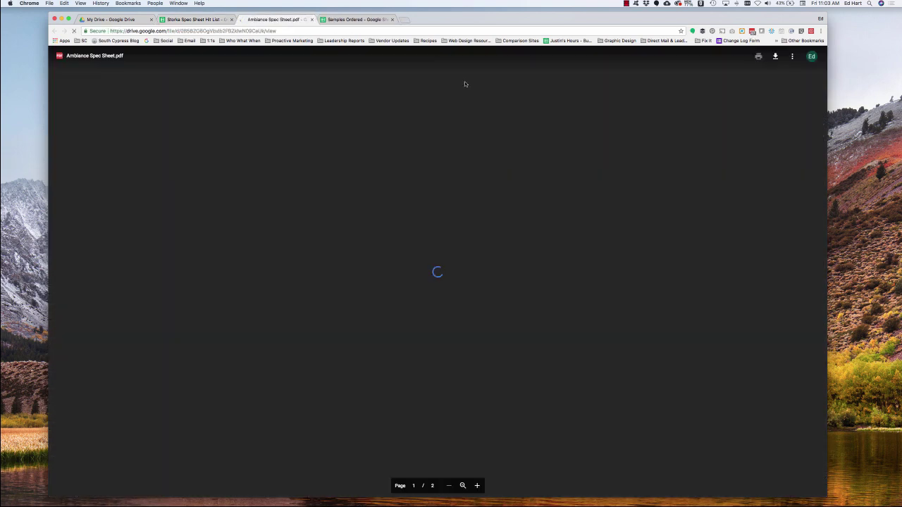
click(200, 20)
click(349, 20)
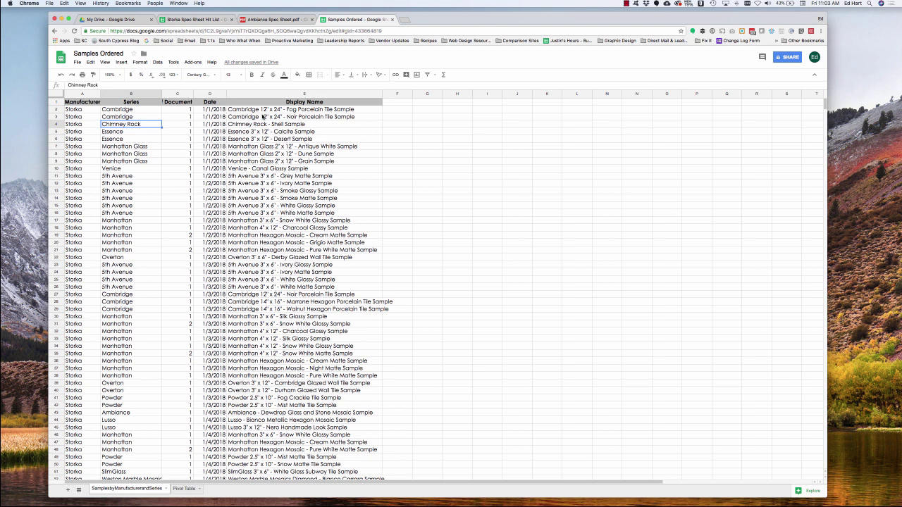
Show the Pivot Table sheet of series sample counts and select cell C4.
click(183, 490)
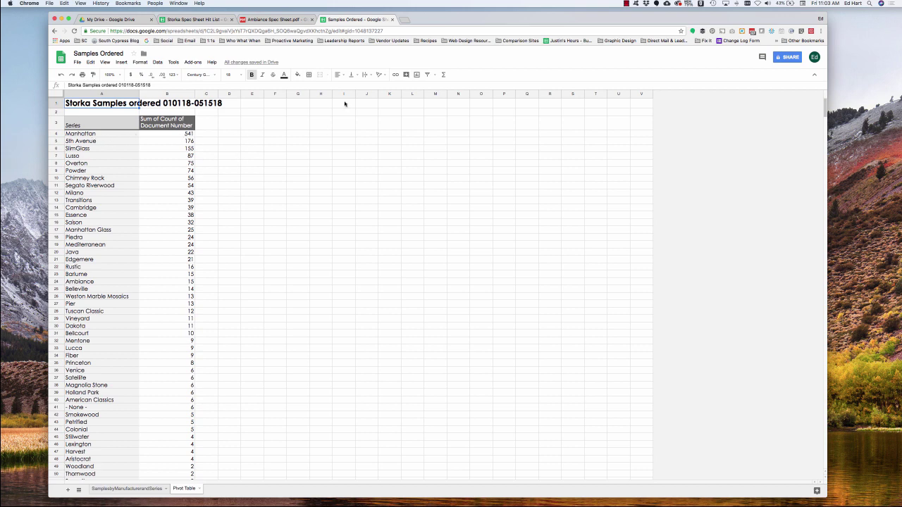
click(179, 23)
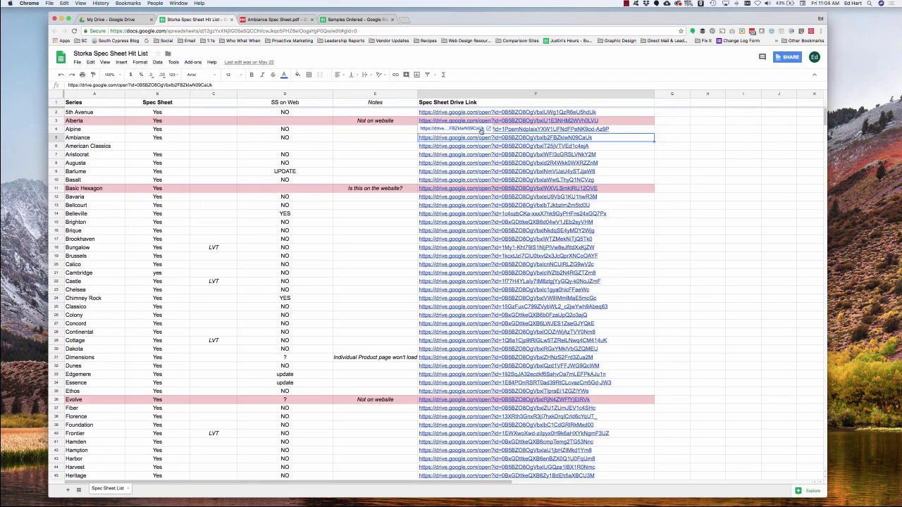
click(356, 19)
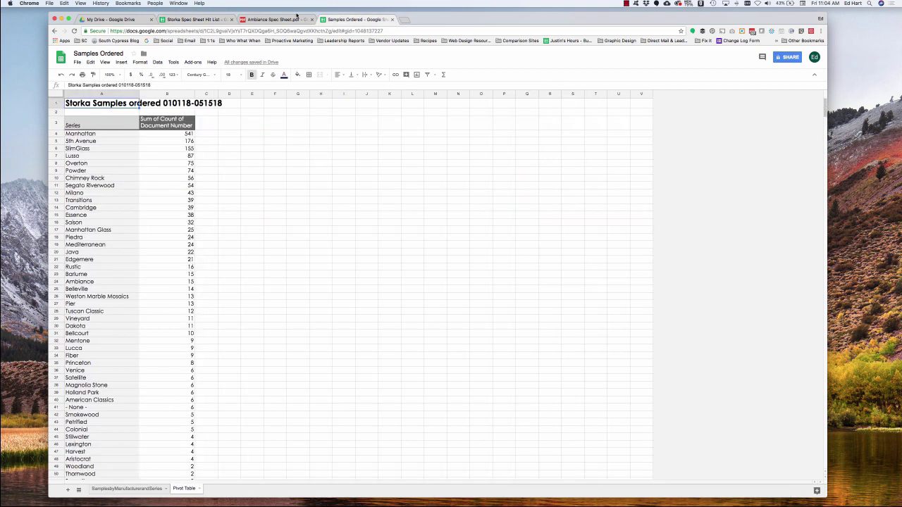
click(206, 135)
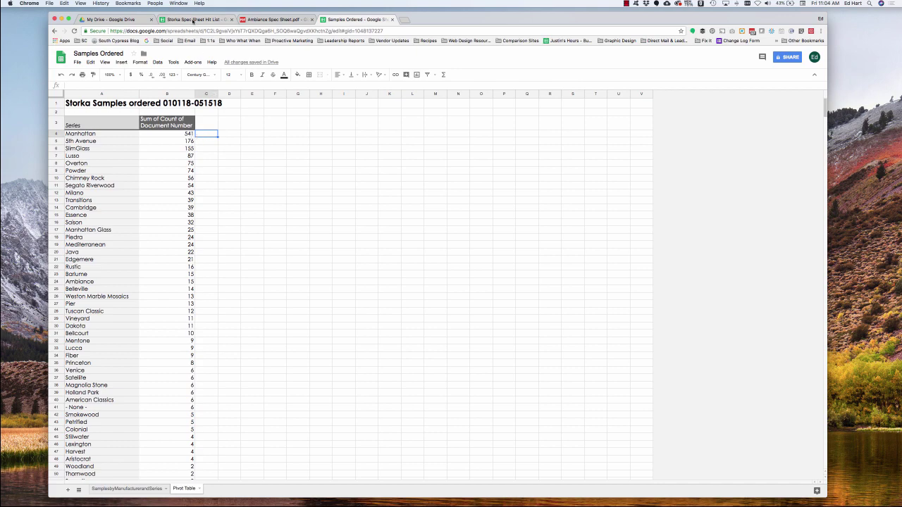
Confirm the Hit List data spans columns A–F through row 130, then return to Samples Ordered.
click(193, 20)
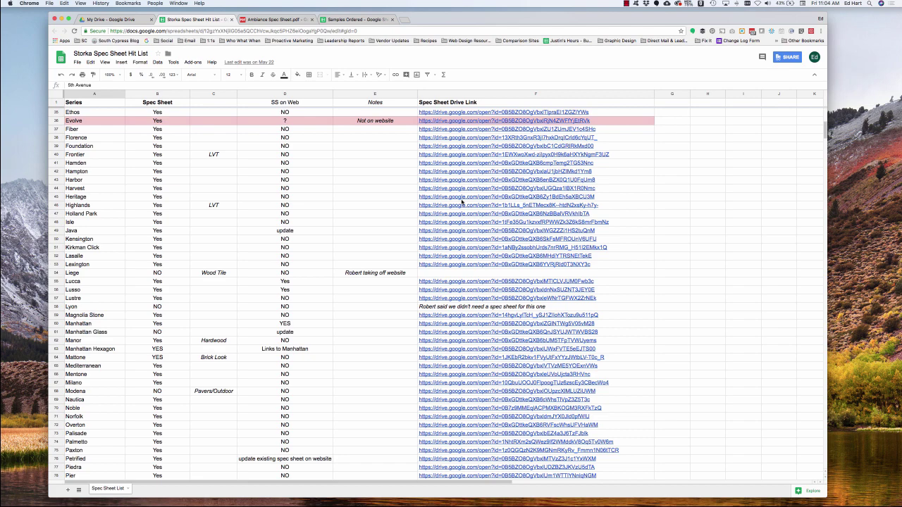
scroll(462, 202, down, 20)
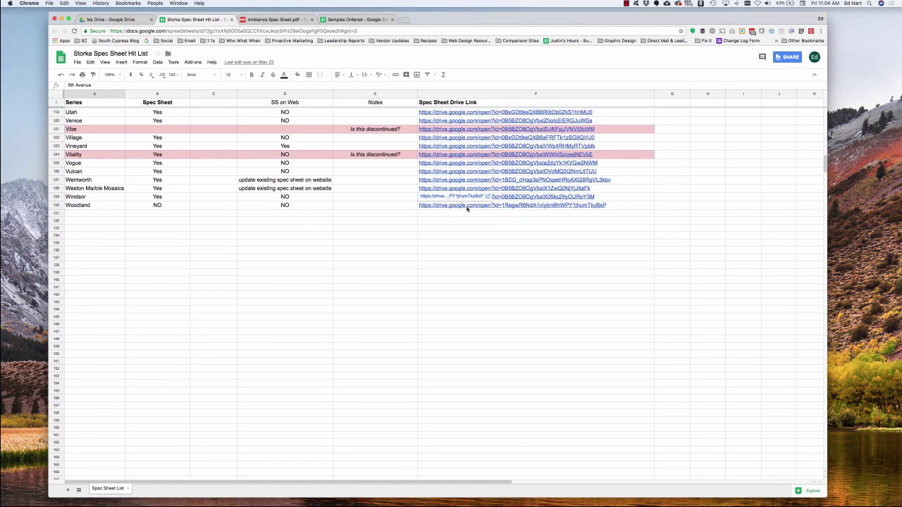
key(super+a)
scroll(423, 211, up, 2)
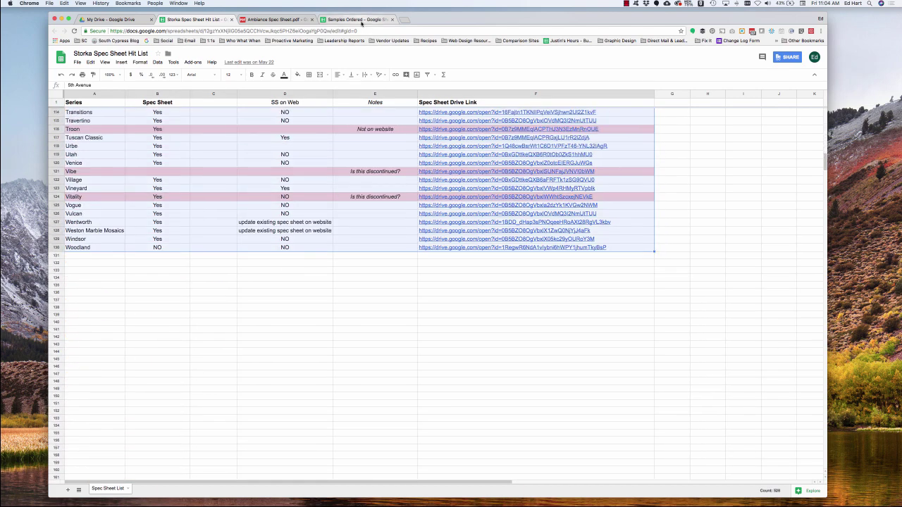
click(362, 19)
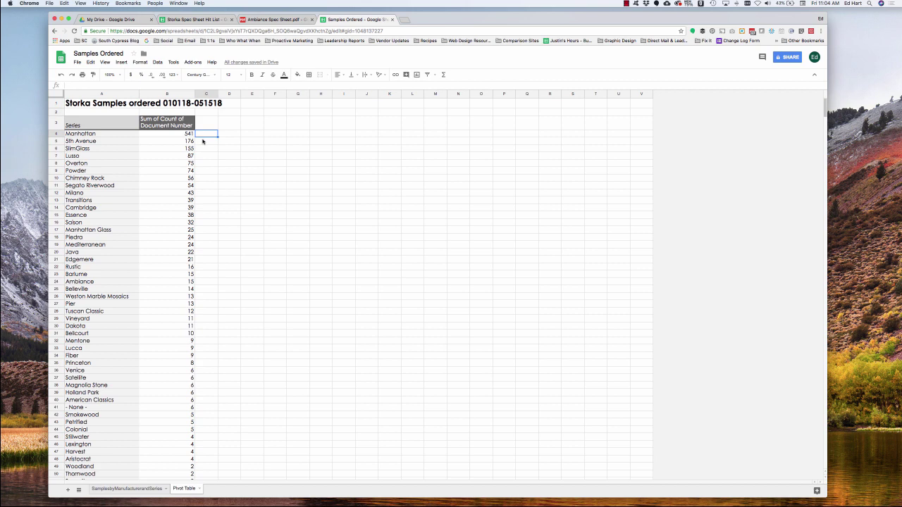
Start =importrange(" in C4 using the Hit List spreadsheet ID copied from its URL.
text(=)
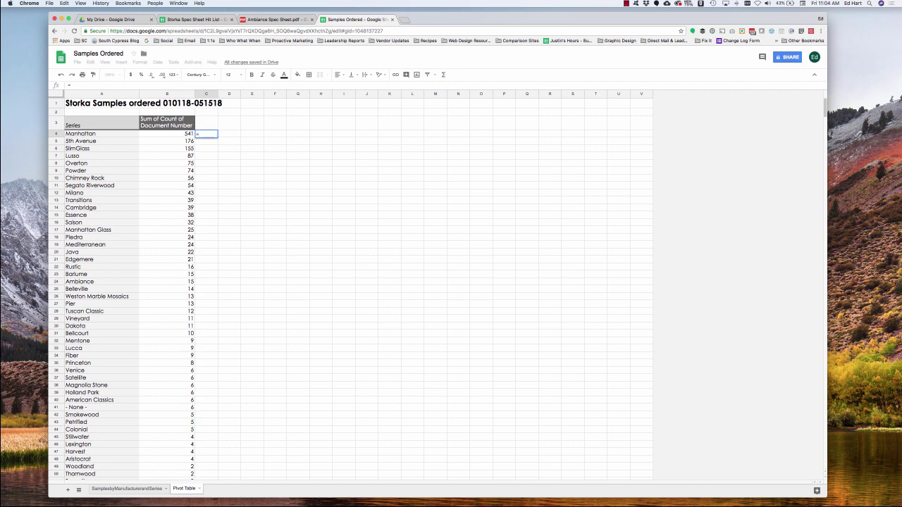
text(importran)
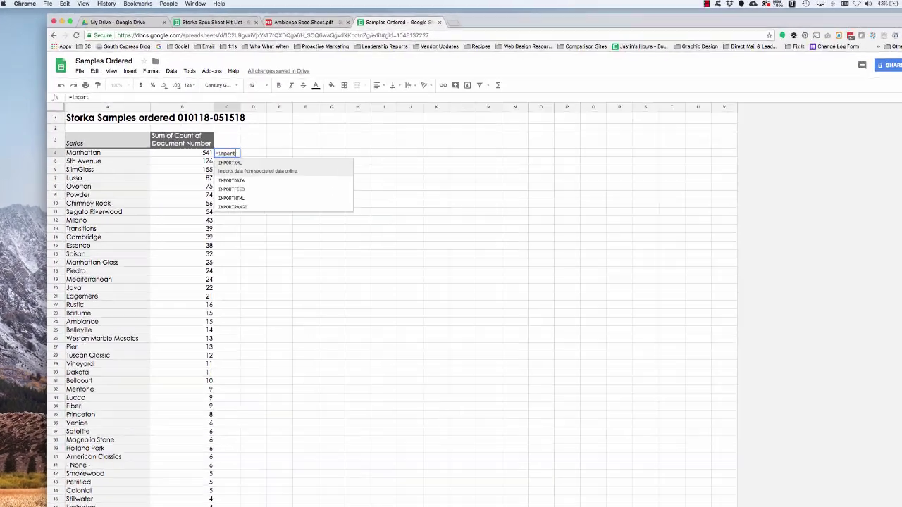
text(ge)
text(()
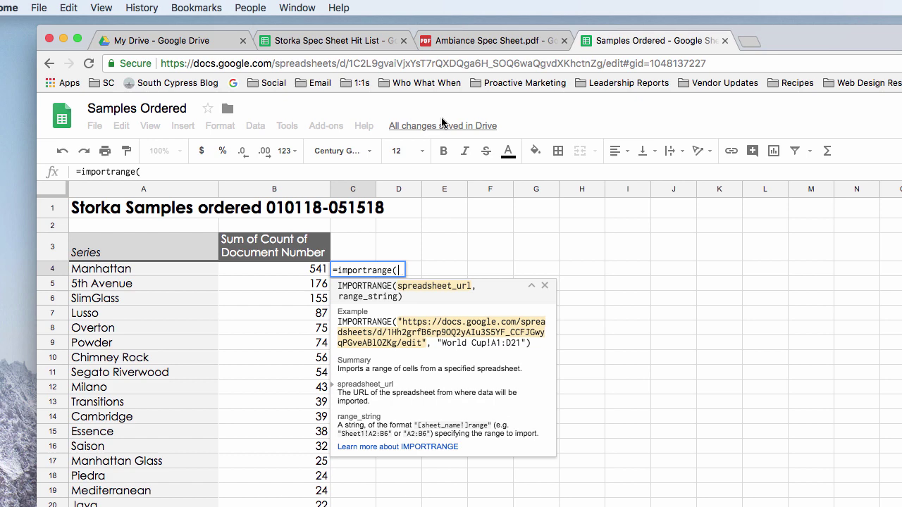
click(322, 40)
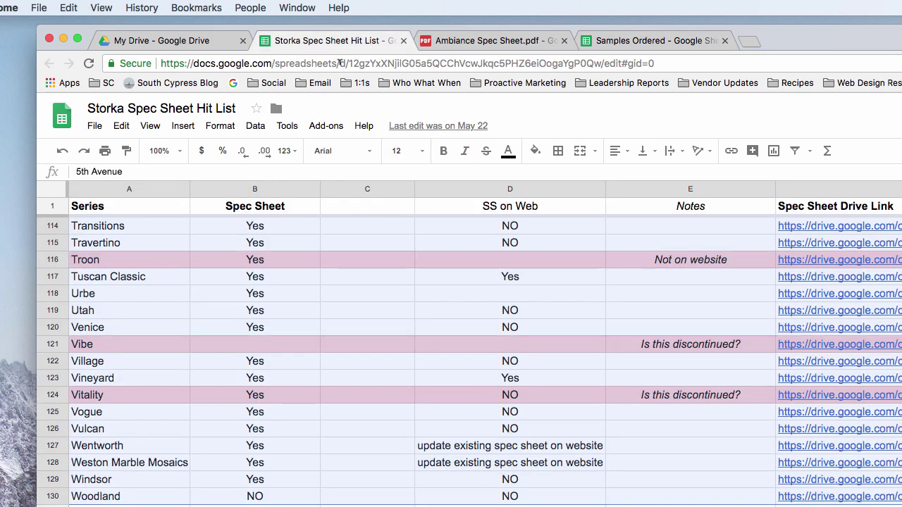
drag(348, 64, 601, 67)
key(super+c)
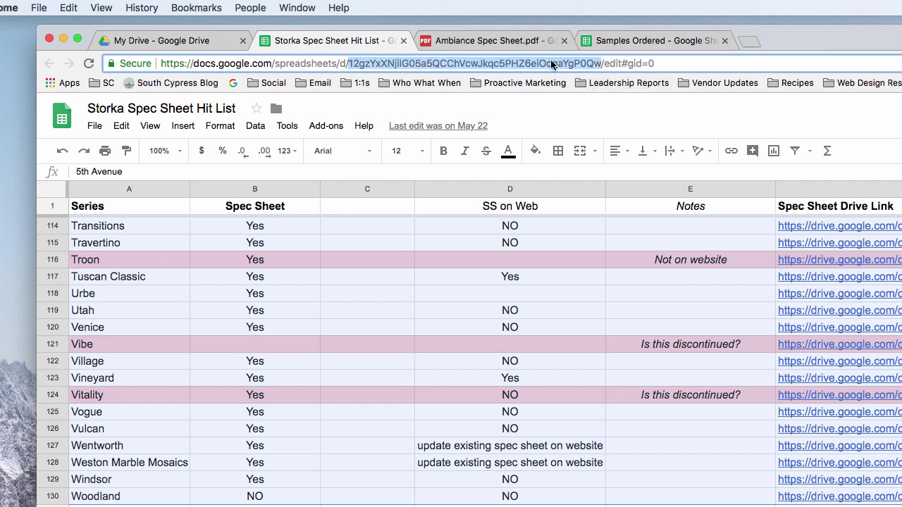
click(623, 40)
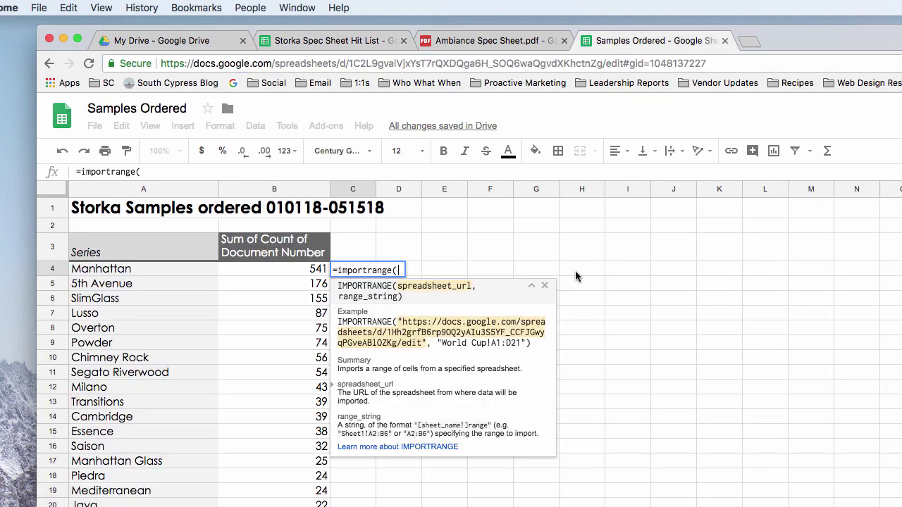
text(")
key(super+v)
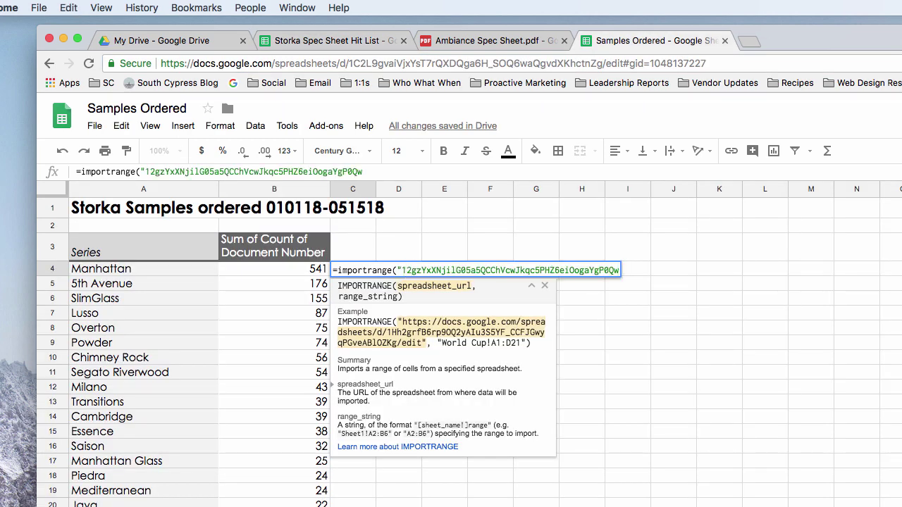
text(",)
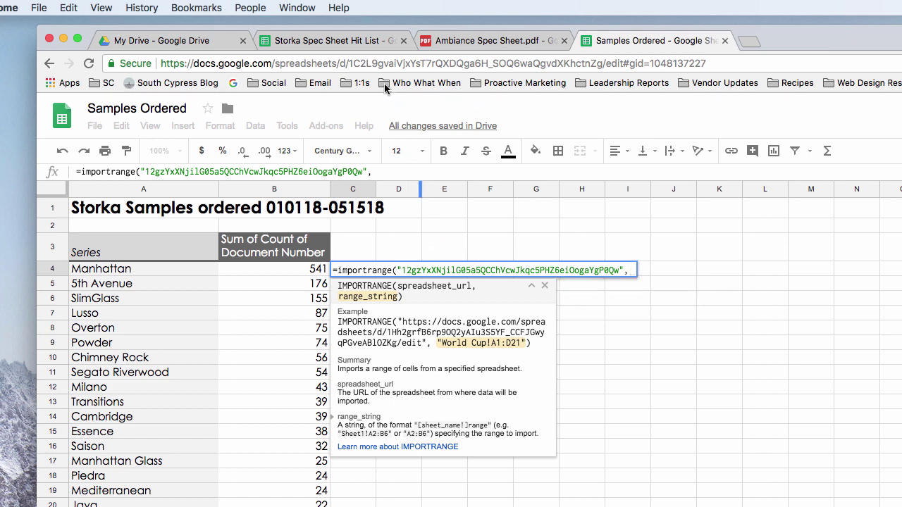
Add the range "Spec Sheet List!A2:F130" after checking the Hit List's sheet name.
click(349, 42)
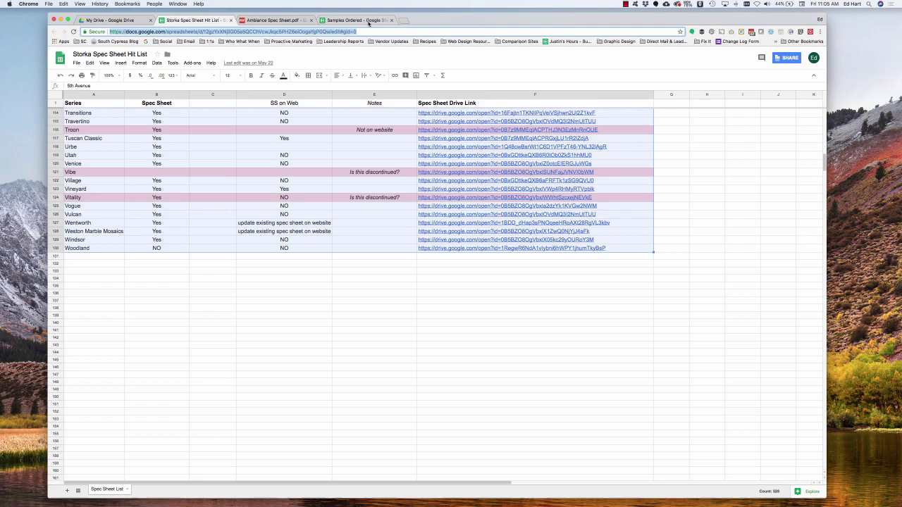
click(350, 21)
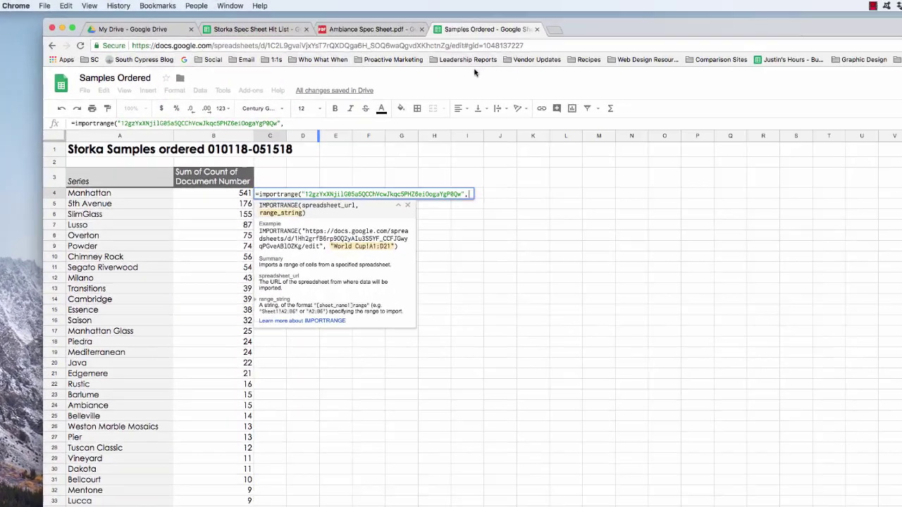
text("Spec)
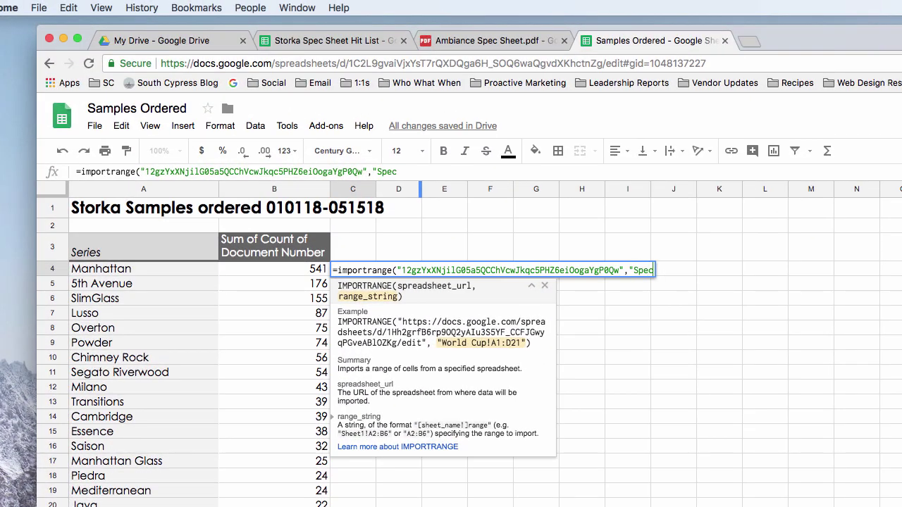
text( Sheet Lis)
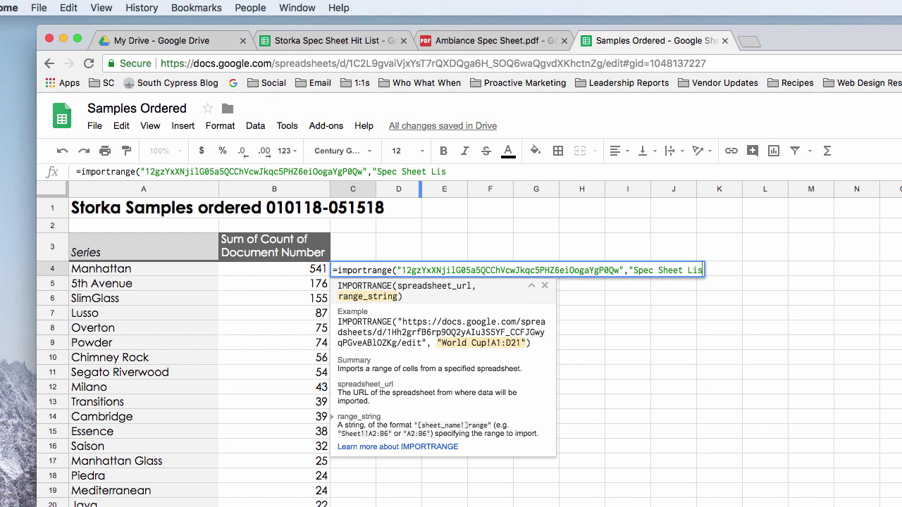
text(t!A2:F130)
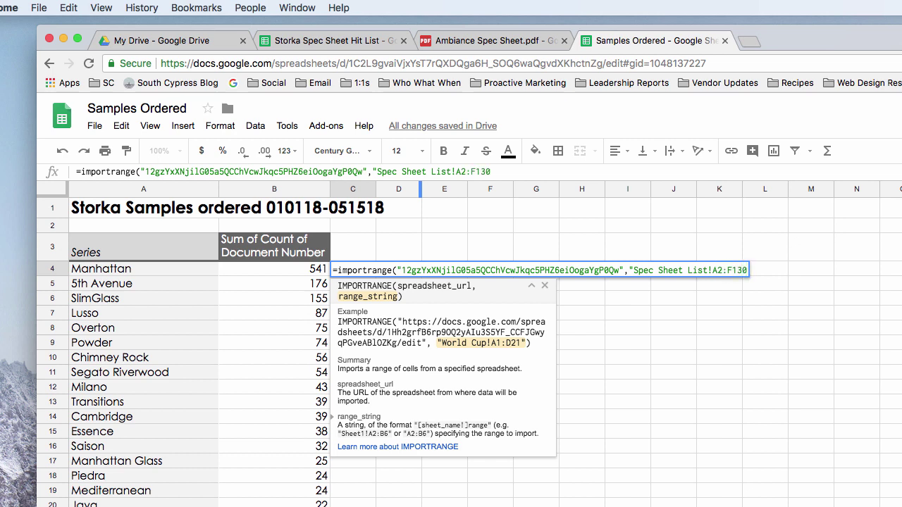
Make the range absolute as $A$2:$F$130, close the formula and enter it in C4.
click(713, 269)
text($)
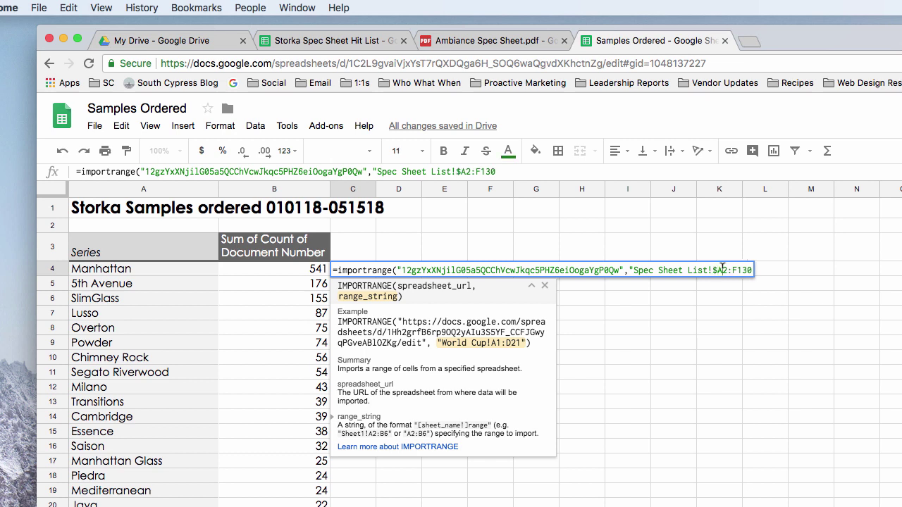
click(723, 270)
text($A$)
click(749, 270)
text($130)
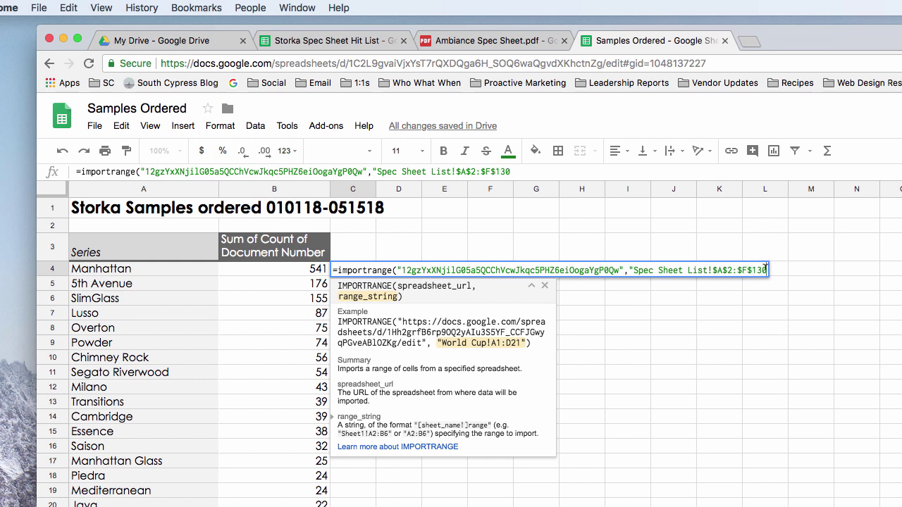
text("))
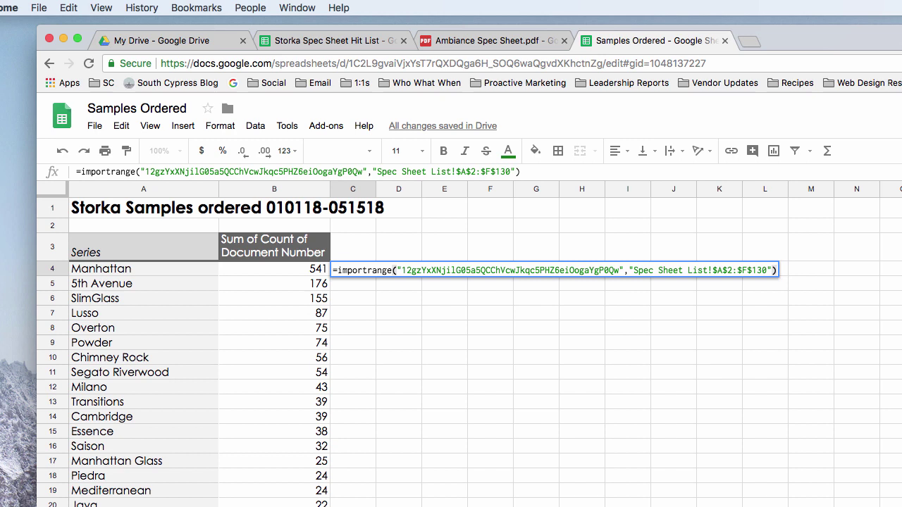
key(Return)
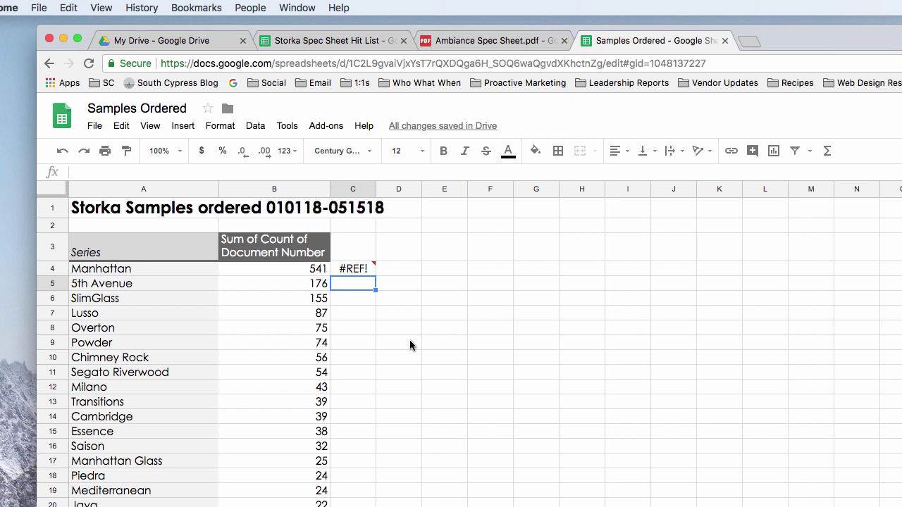
Allow C4's import to access the Storka Spec Sheet Hit List so data fills columns C–H.
mouse_move(360, 271)
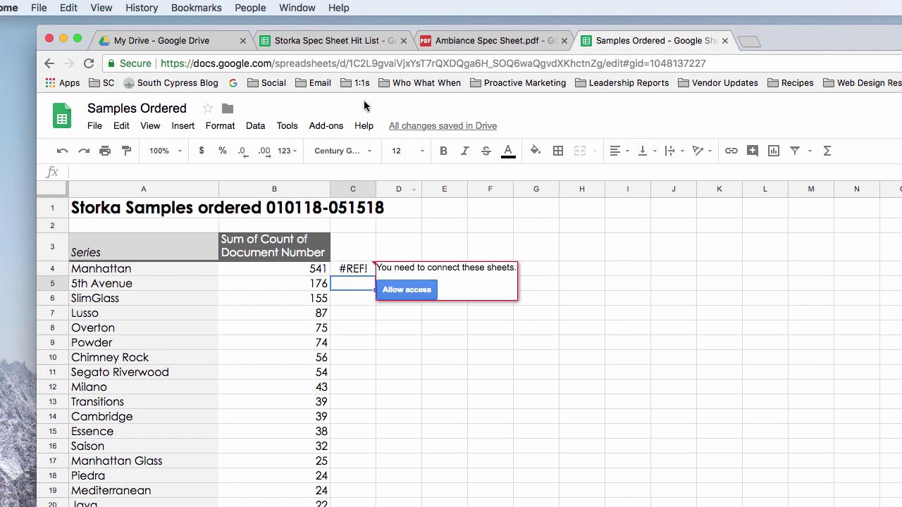
click(314, 42)
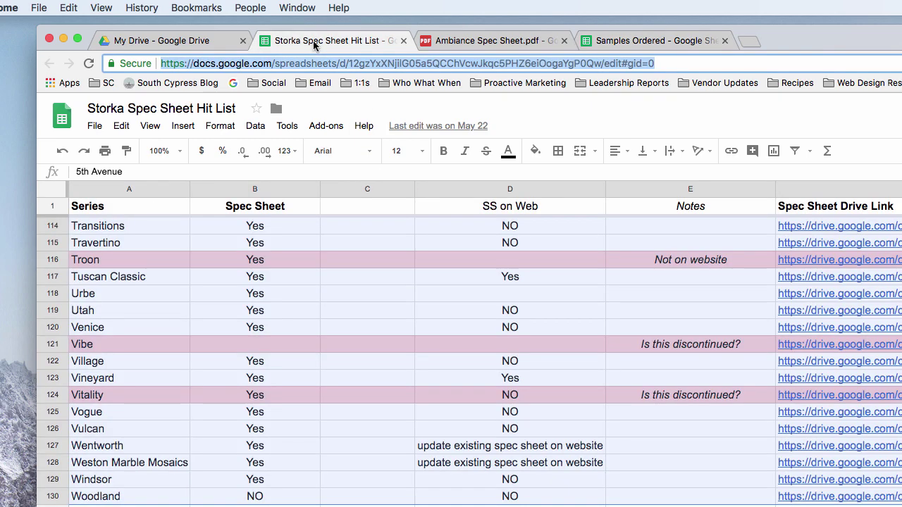
click(613, 43)
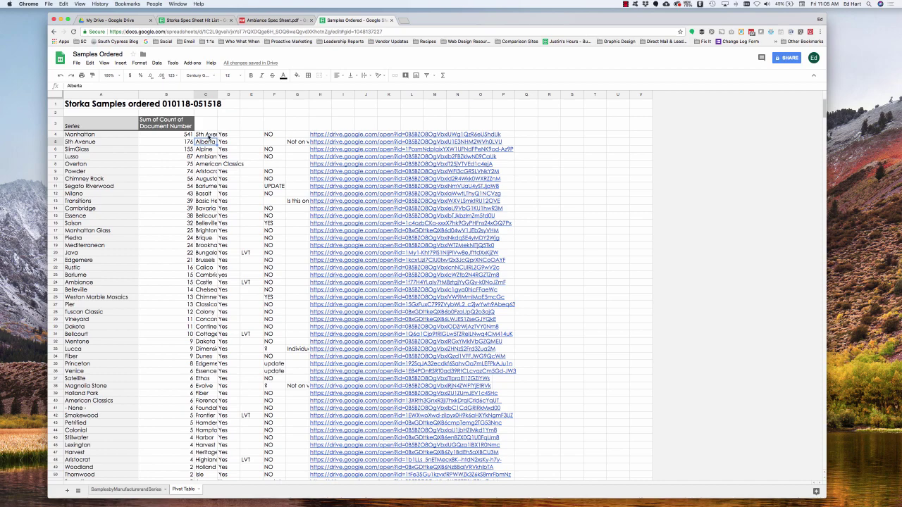
Delete the imported Hit List data from C4:H and reselect cell C4.
mouse_move(208, 136)
mouse_down()
mouse_move(310, 141)
mouse_move(329, 504)
mouse_move(324, 319)
mouse_up()
key(Delete)
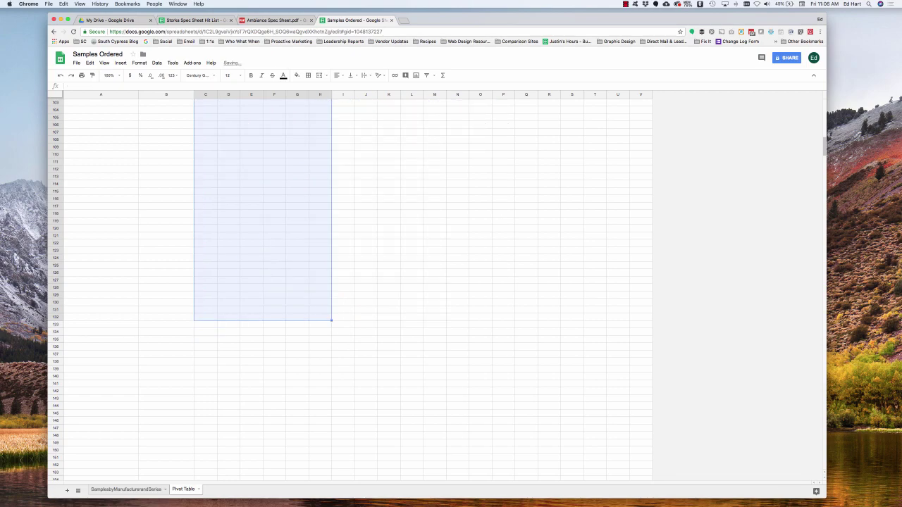
scroll(316, 314, up, 20)
scroll(306, 250, up, 2)
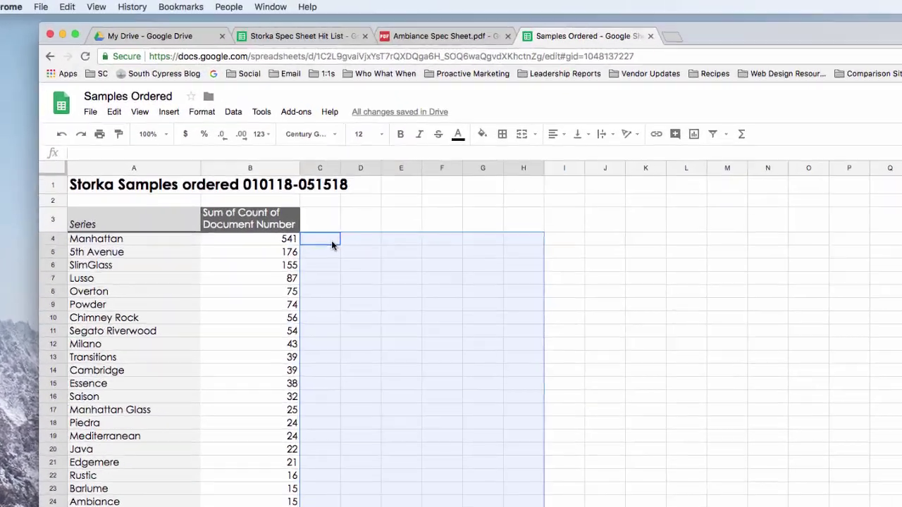
click(211, 139)
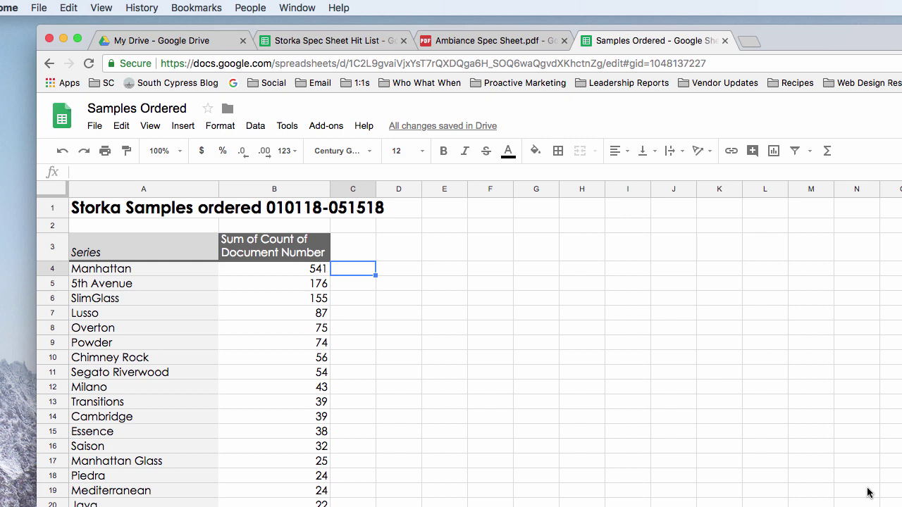
Start =Vlookup(A4,importrange(" in C4 and paste the Hit List spreadsheet key.
text(+)
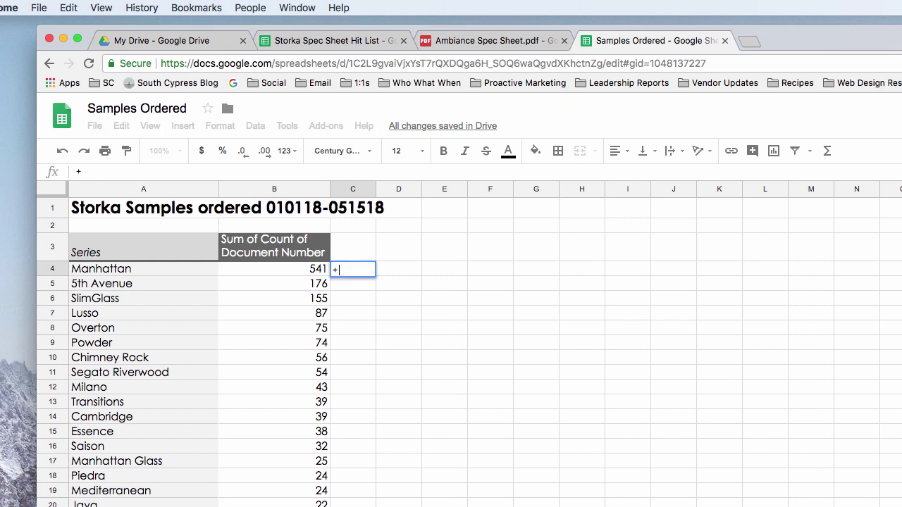
key(Escape)
text(=V1)
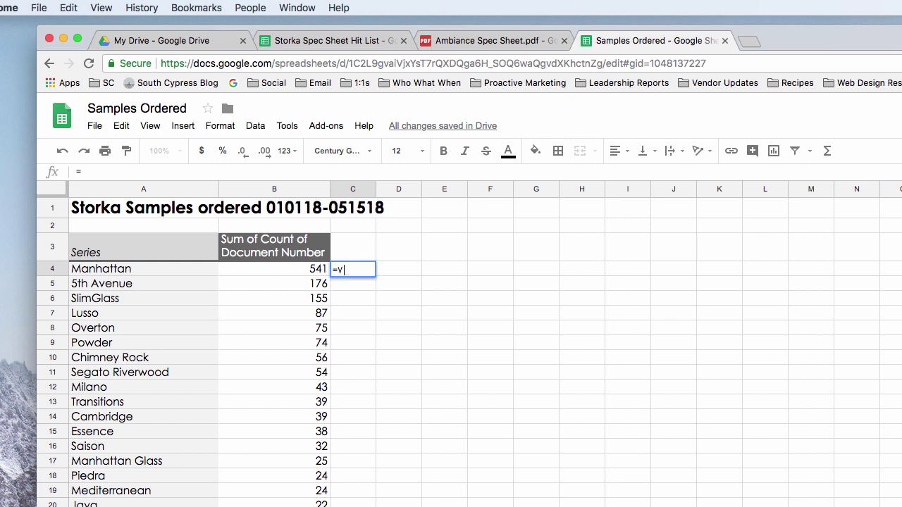
text(oo)
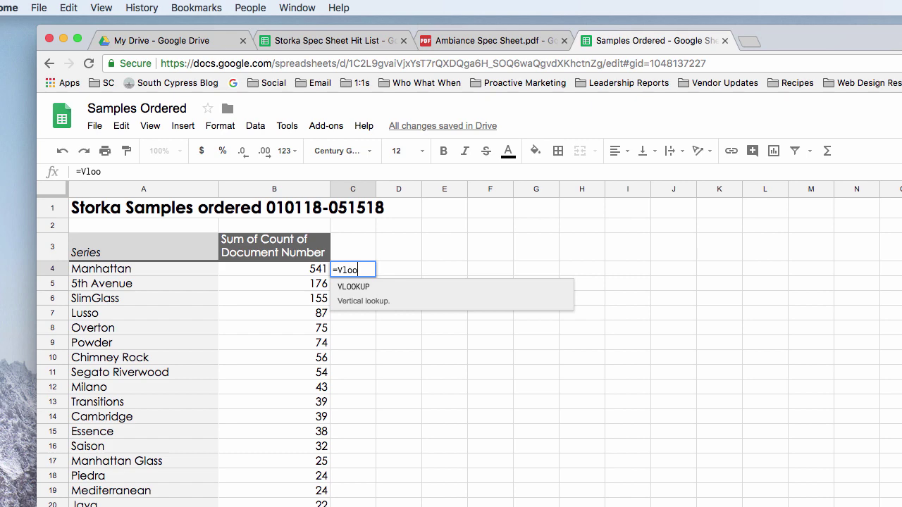
text(kup()
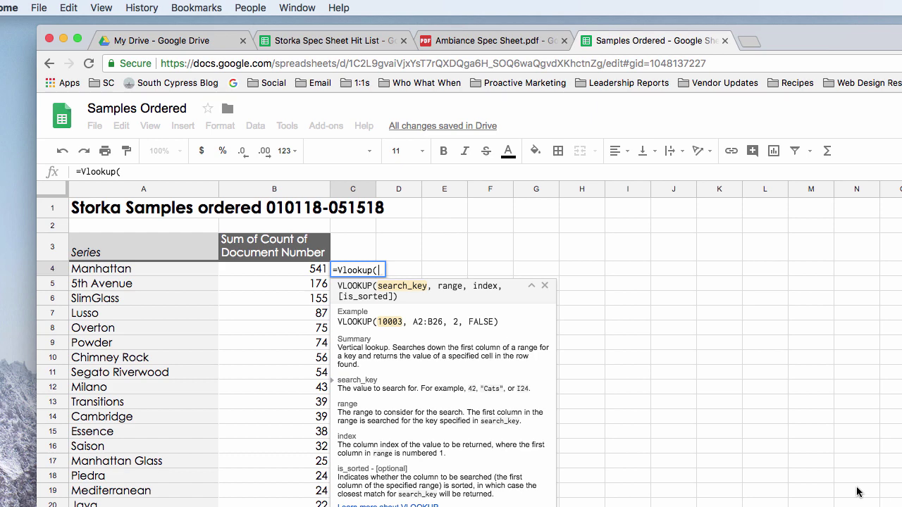
click(114, 275)
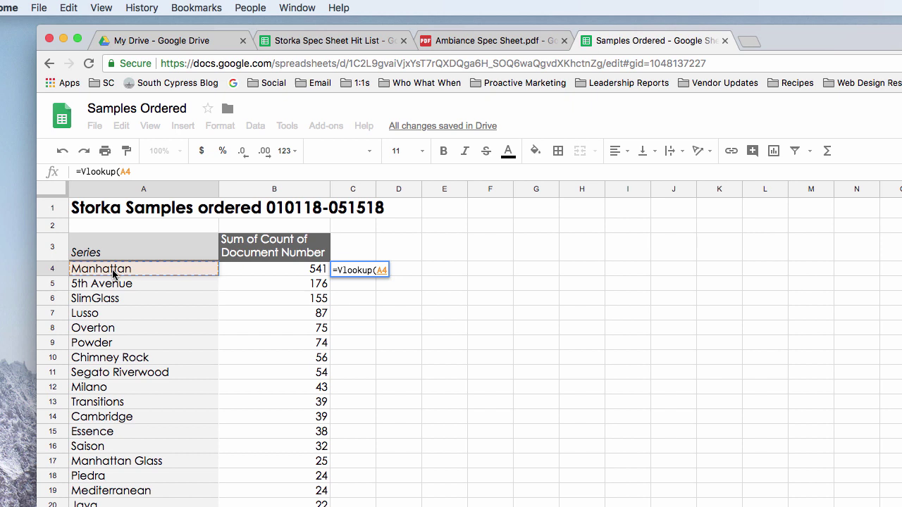
text(,)
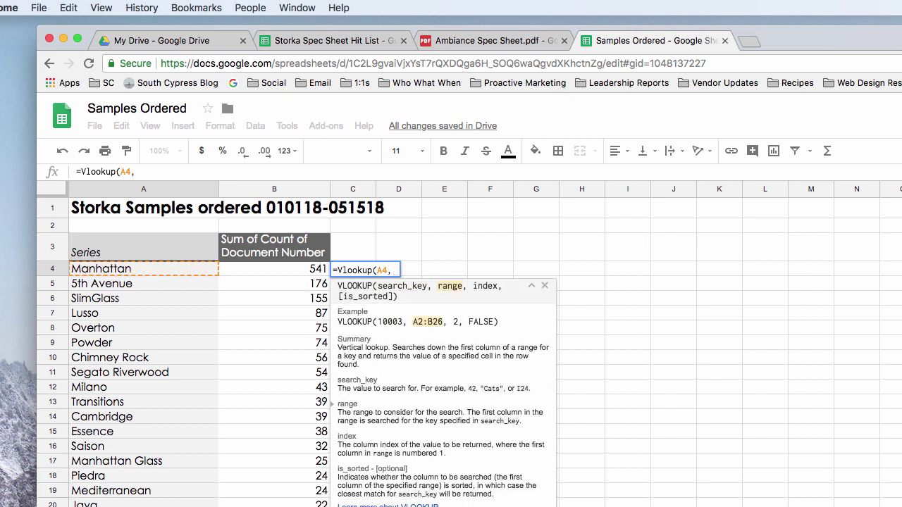
text(impo)
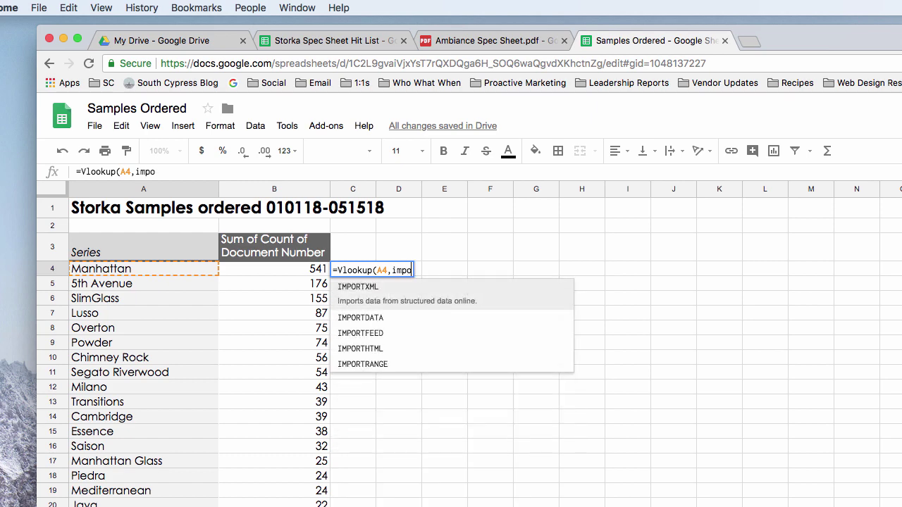
text(rtrange)
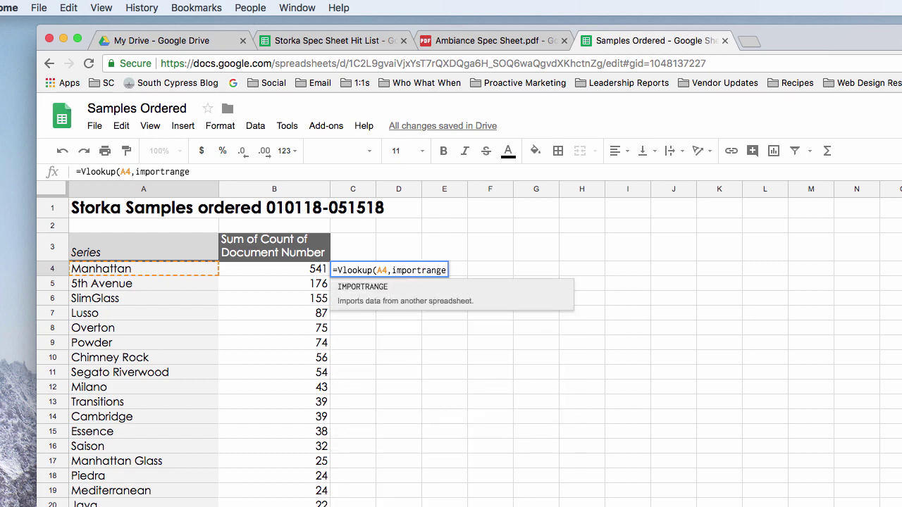
text(()
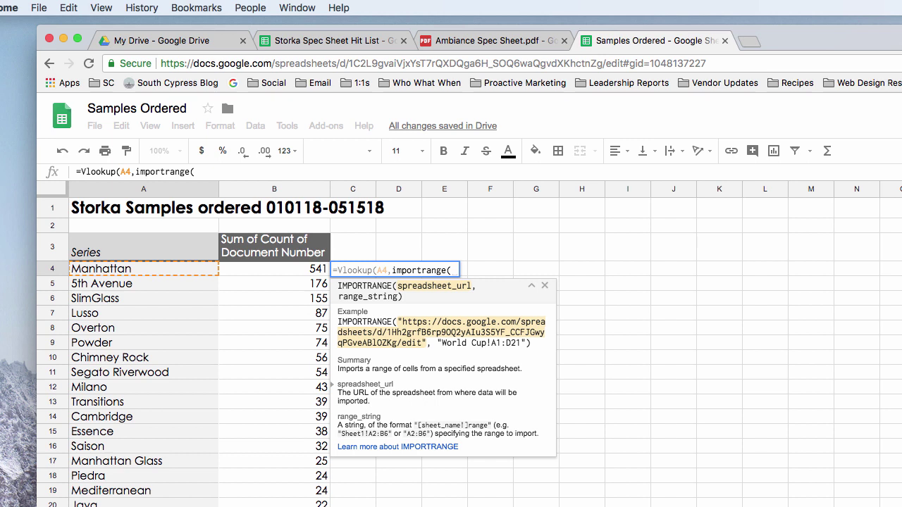
text(")
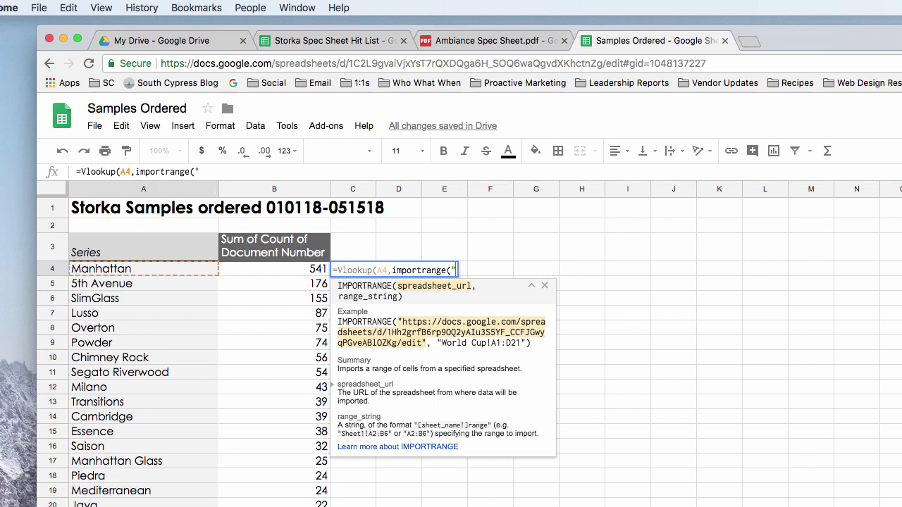
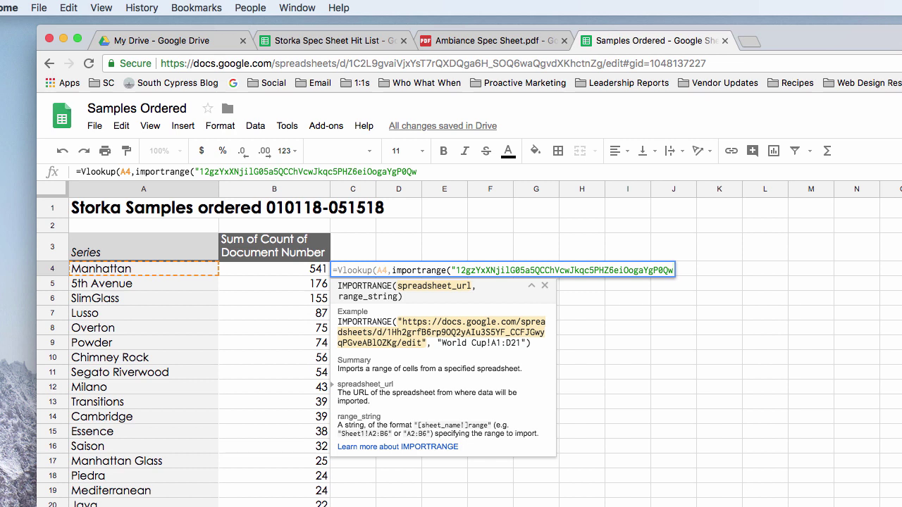
Add the range "Spec Sheet List!$A$2:$F$130" and a comma, then view the Hit List's columns.
text(",)
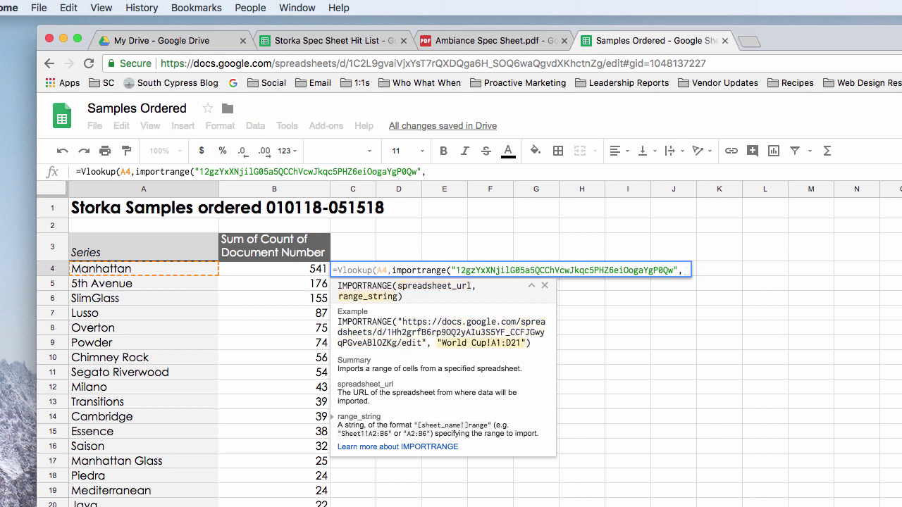
text(")
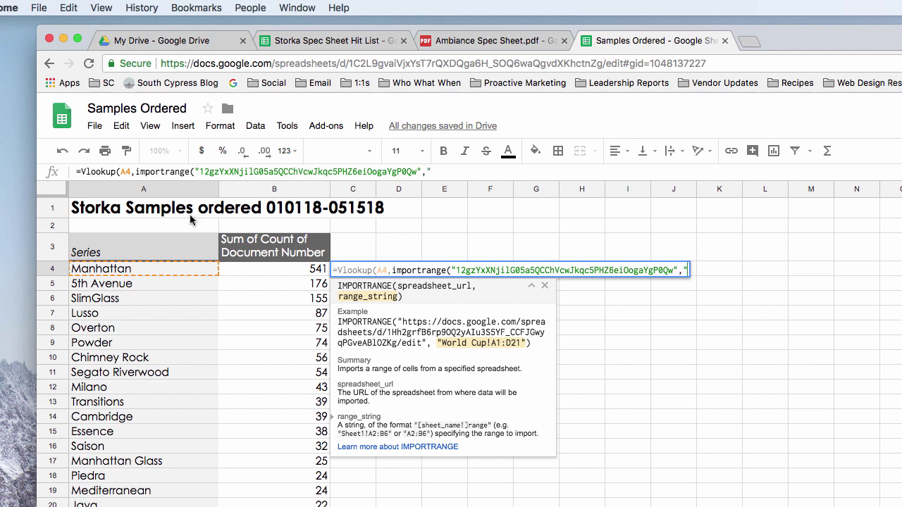
text(Spec She)
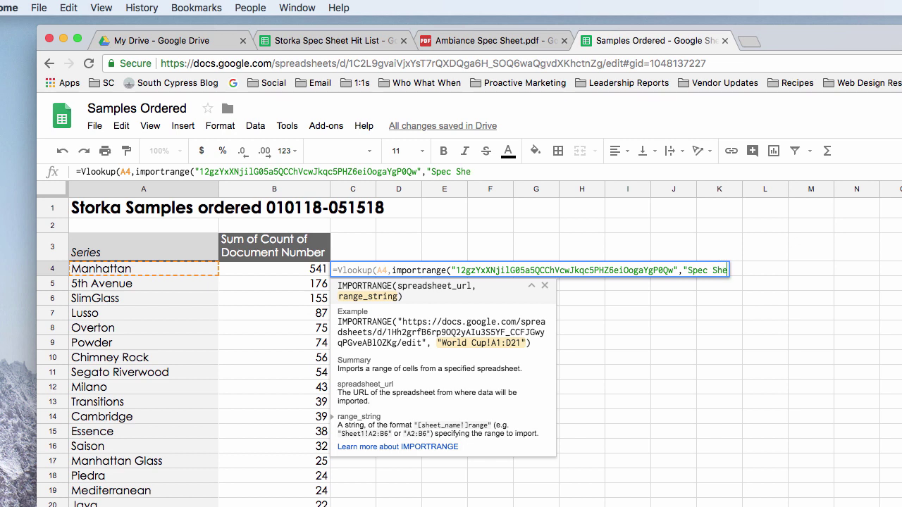
text(et List)
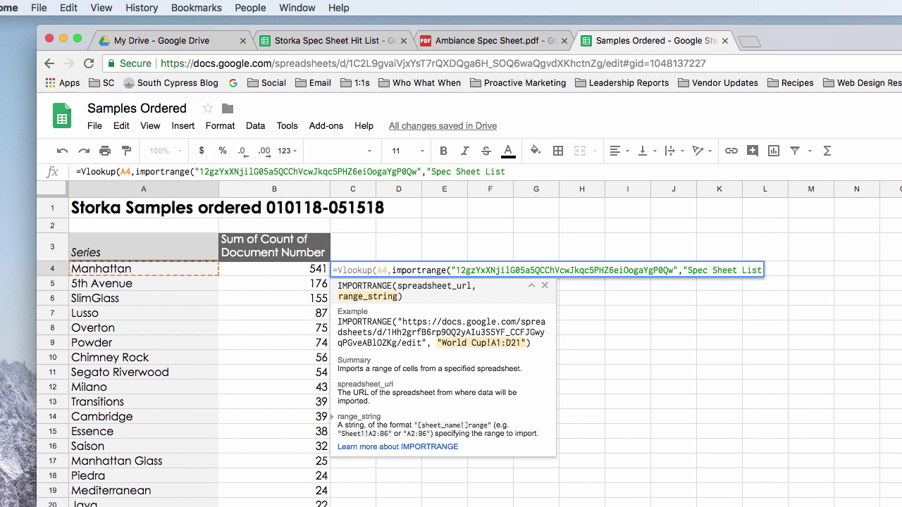
text(!$A$)
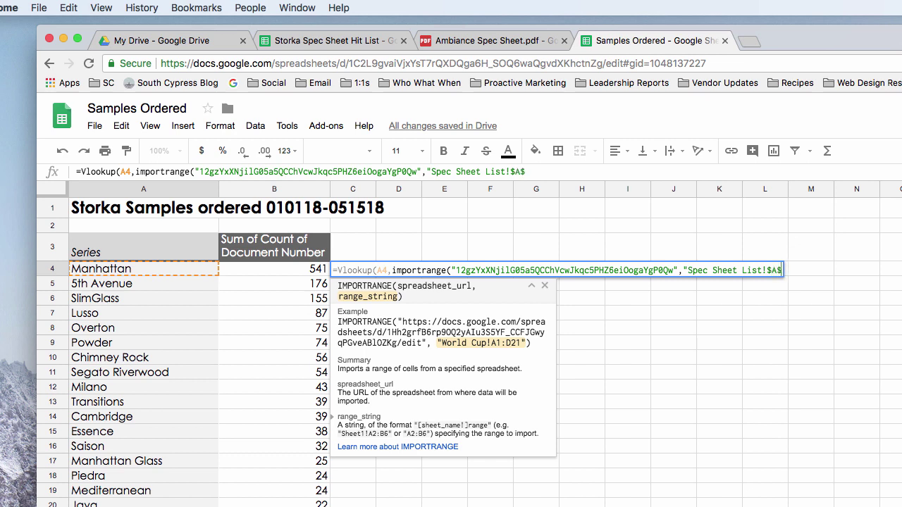
text(2:$F:$13)
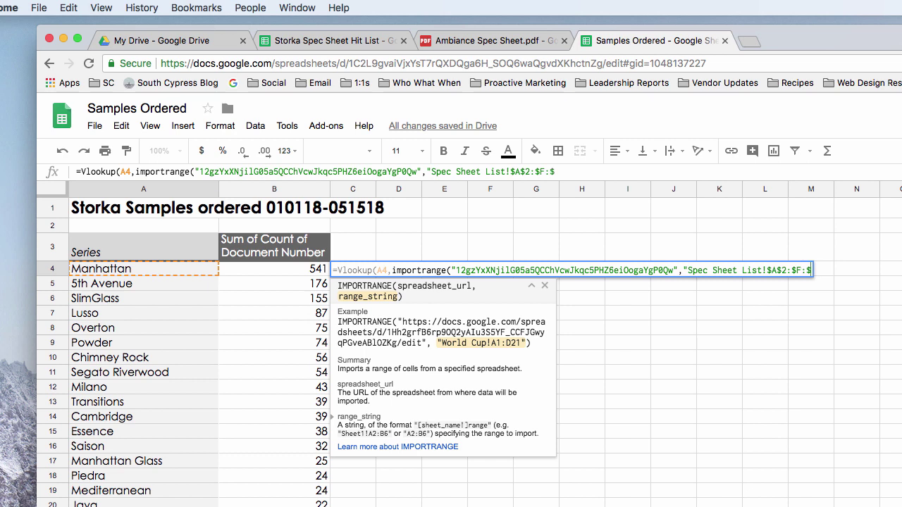
text(0_)
key(BackSpace)
text(")
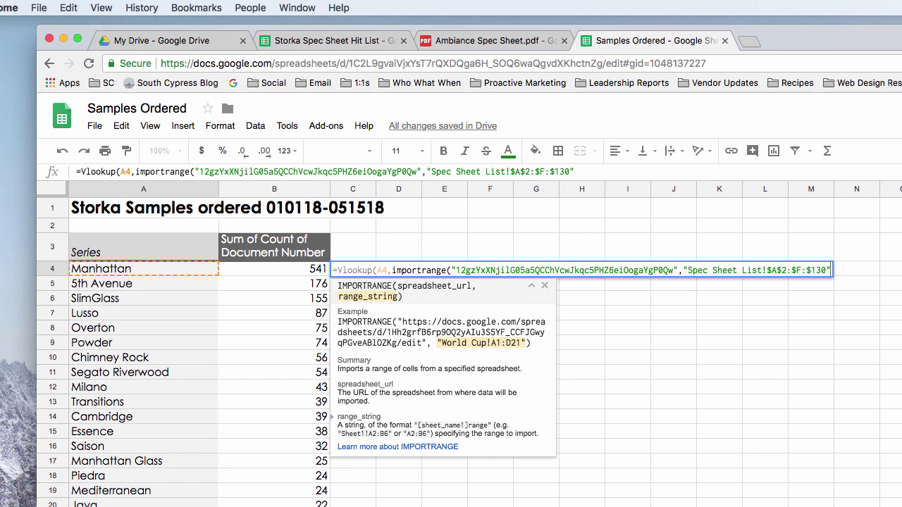
text(,)
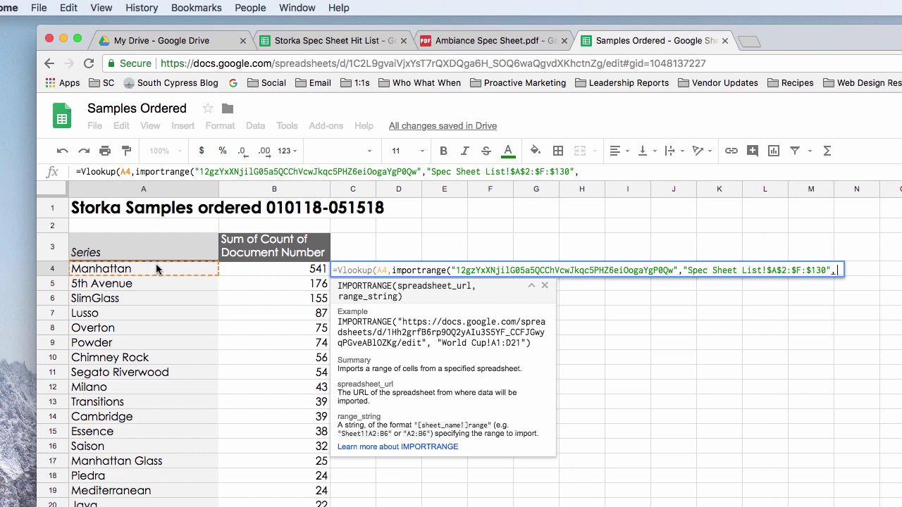
click(327, 38)
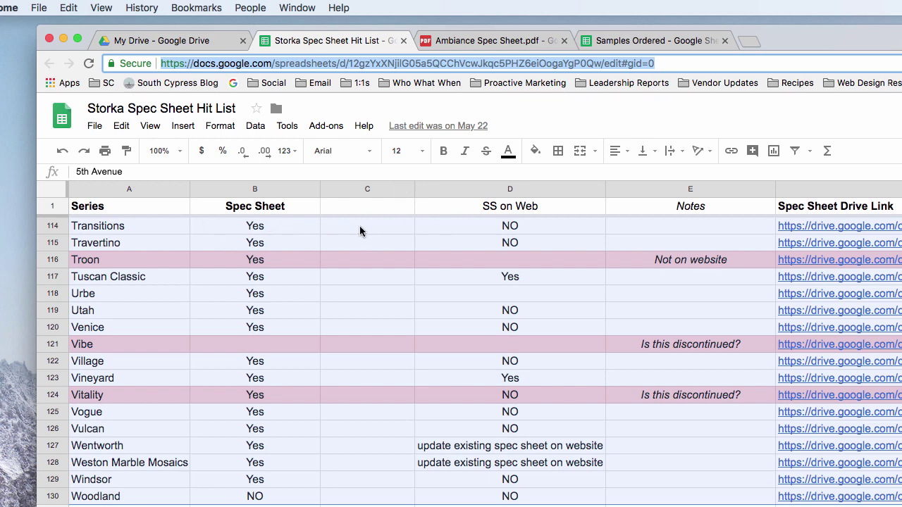
Go back to the Samples Ordered sheet to continue C4's VLOOKUP formula.
click(615, 40)
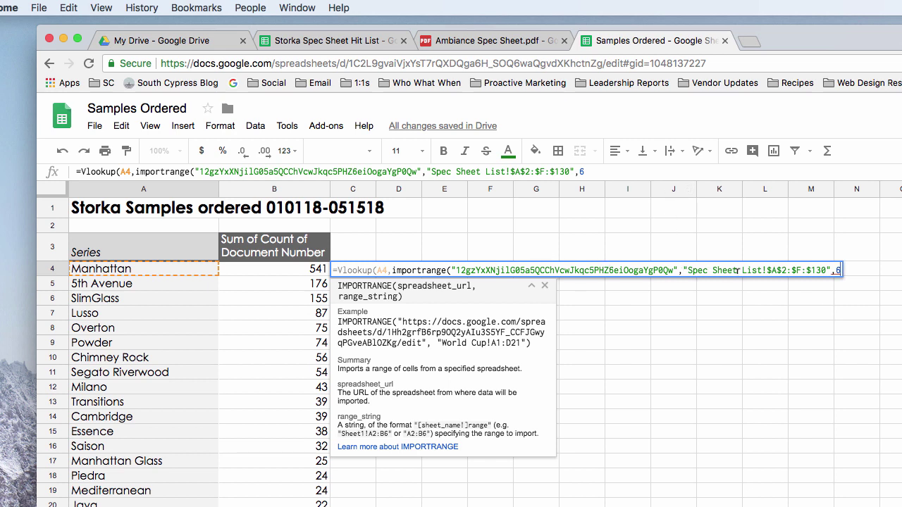
Close C4's VLOOKUP with ,FALSE) for exact matching and fix the range to $A$2:$F$130.
click(830, 269)
click(836, 269)
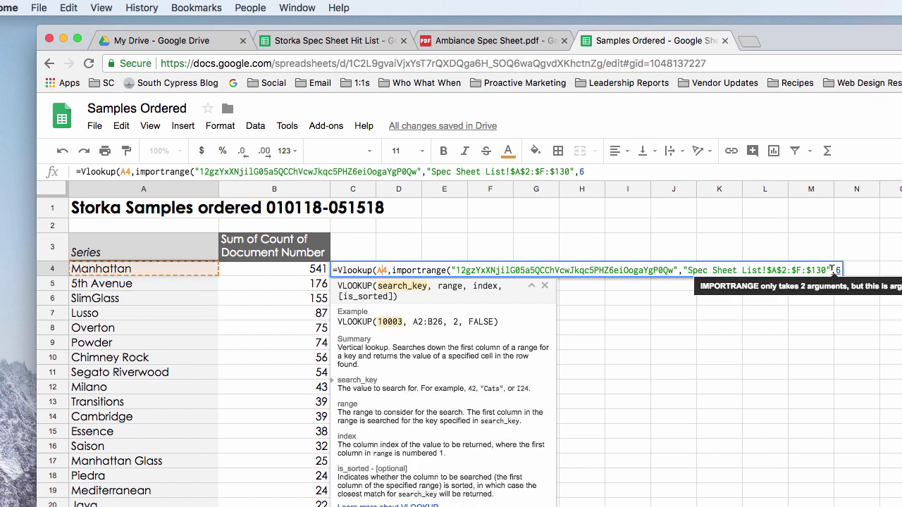
text())
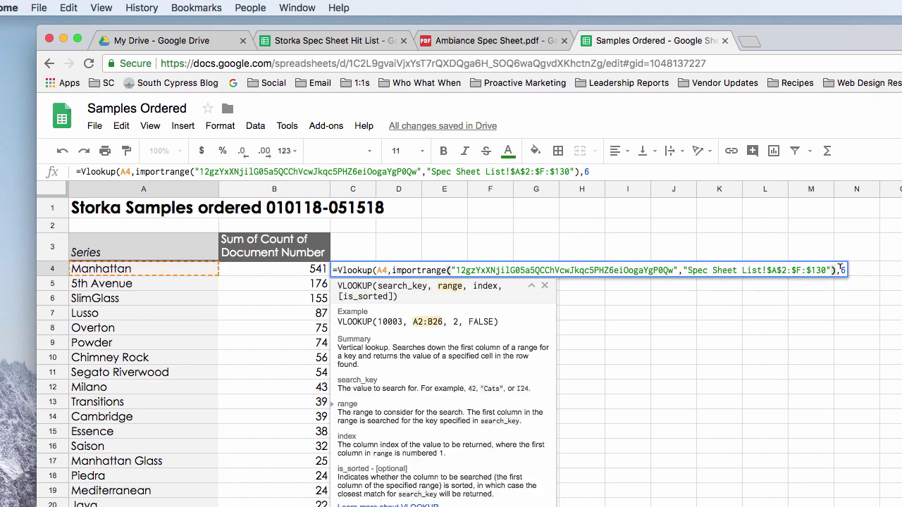
key(Right)
key(Right)
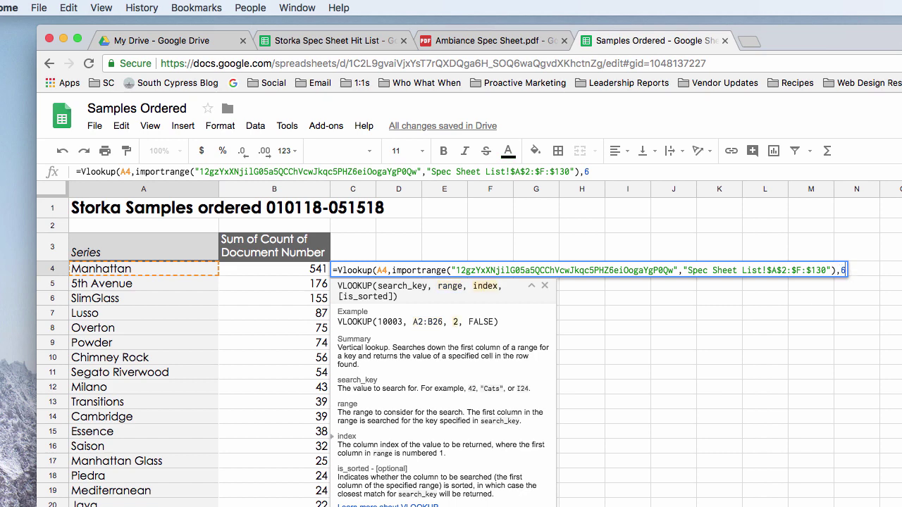
text(,F)
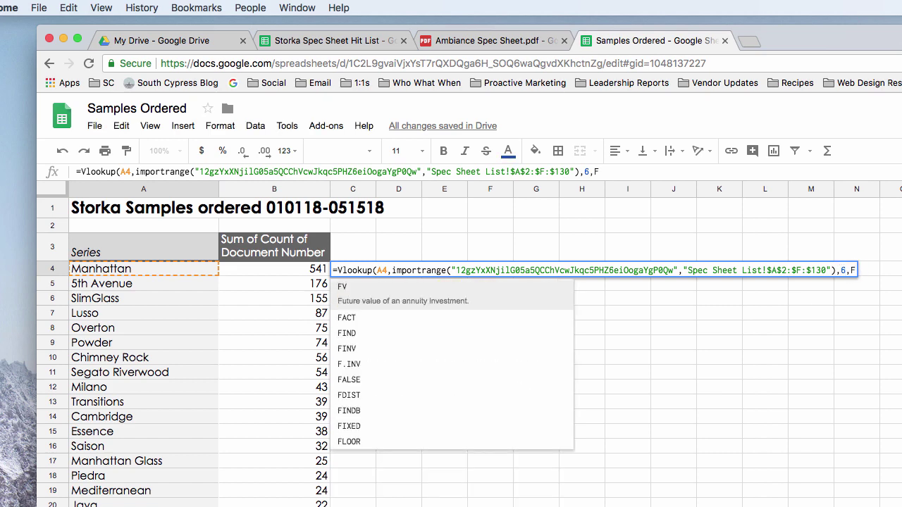
text(ALSE)
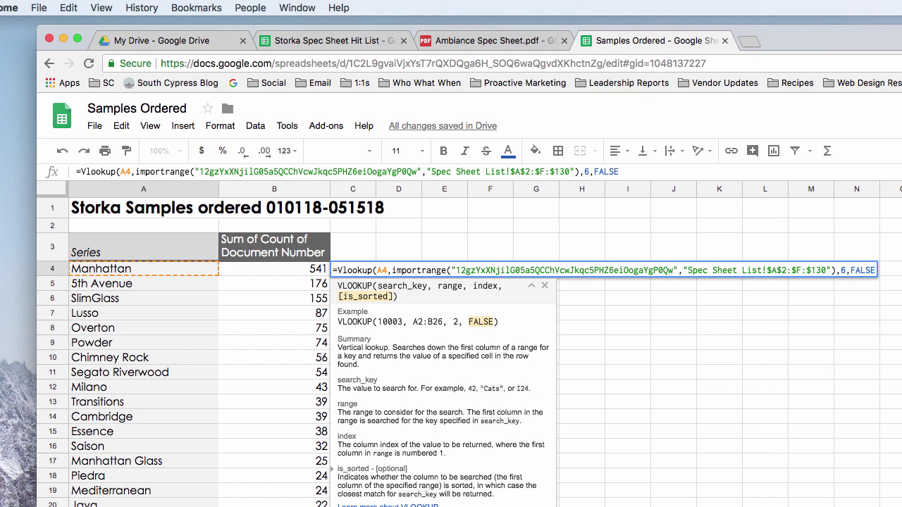
text())
click(806, 270)
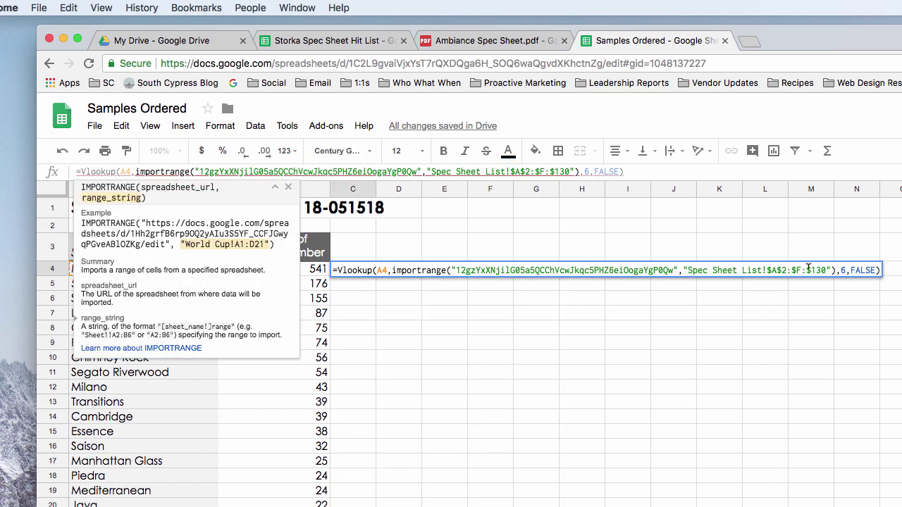
key(BackSpace)
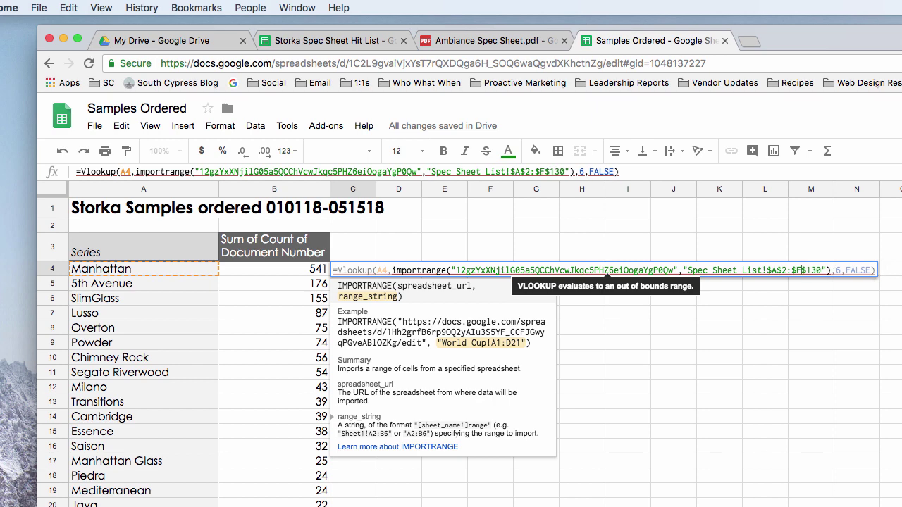
key(Return)
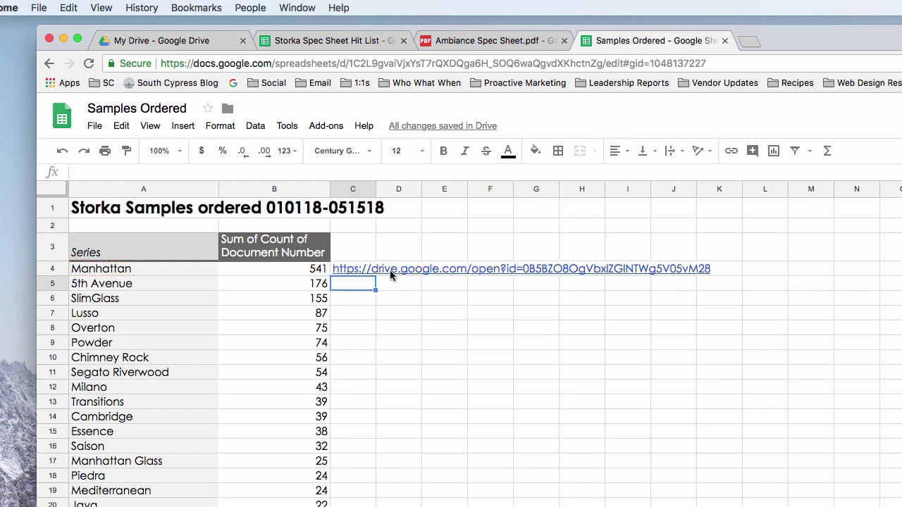
Widen column C so C4's full Drive link is visible.
click(483, 269)
click(366, 268)
drag(355, 188, 592, 189)
click(366, 194)
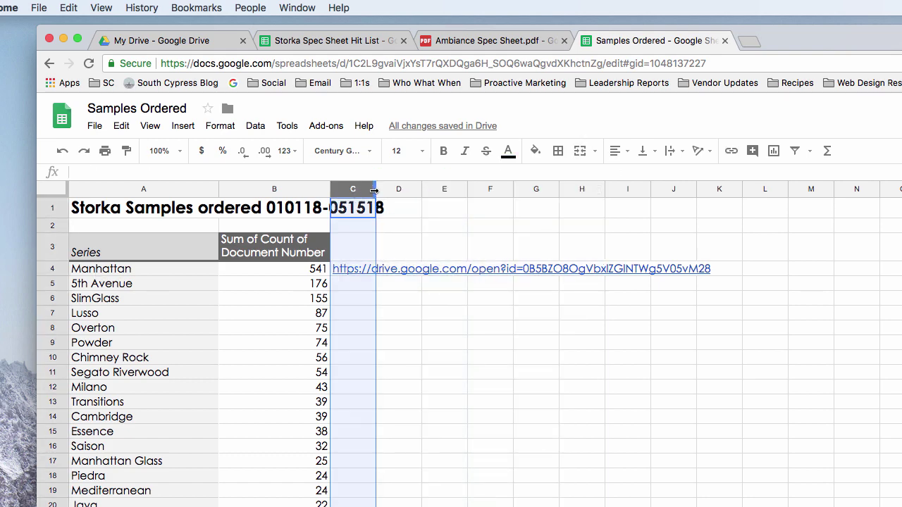
drag(376, 189, 732, 189)
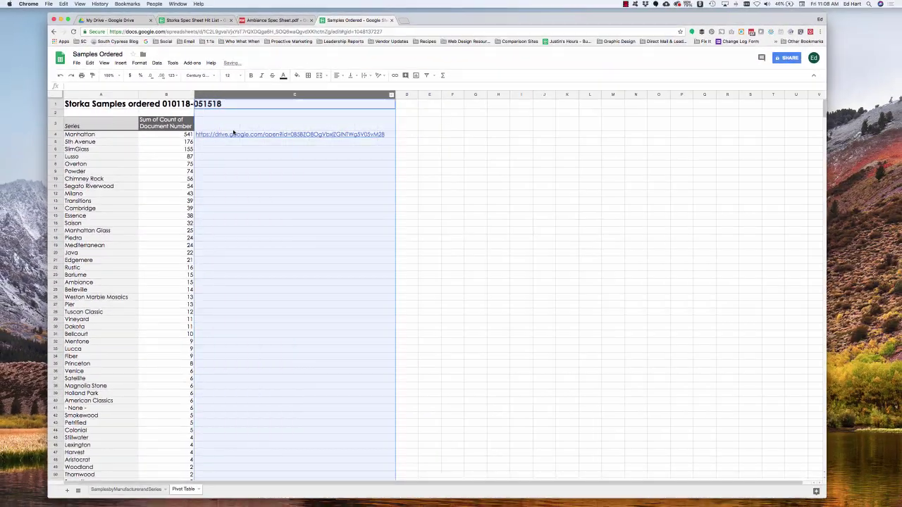
Open C4's link to check Manhattan Spec Sheet.pdf, then return to Samples Ordered.
click(233, 132)
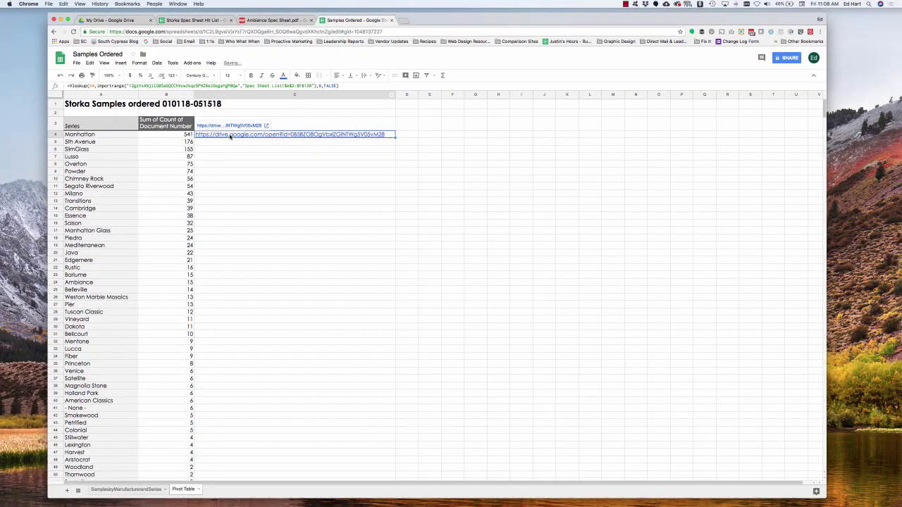
click(236, 126)
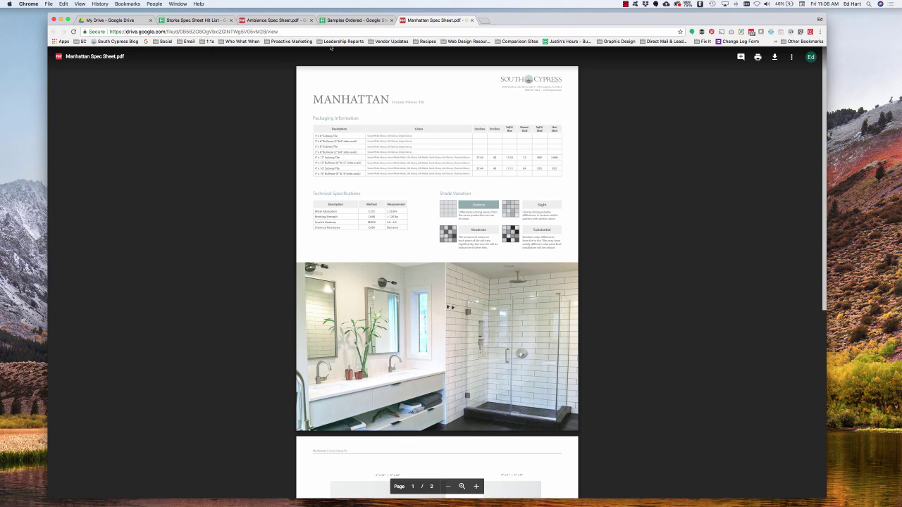
click(356, 19)
Copy C4's lookup formula down column C to row 62, then select pivot cell A5.
scroll(307, 236, down, 2)
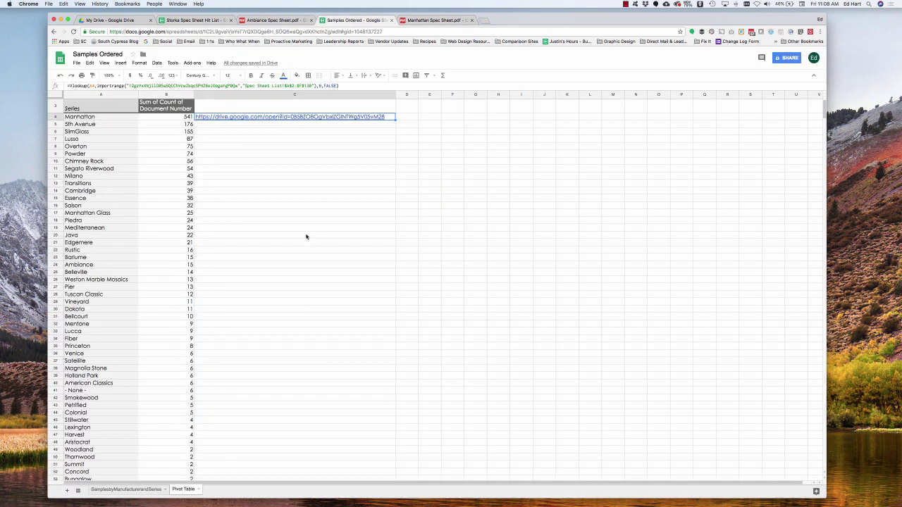
scroll(307, 236, up, 2)
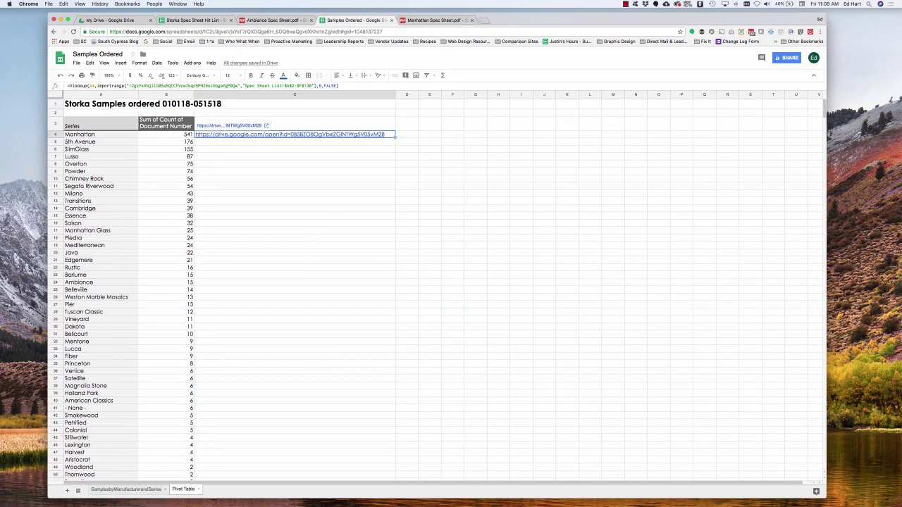
scroll(371, 459, down, 5)
drag(376, 502, 371, 345)
scroll(344, 233, up, 8)
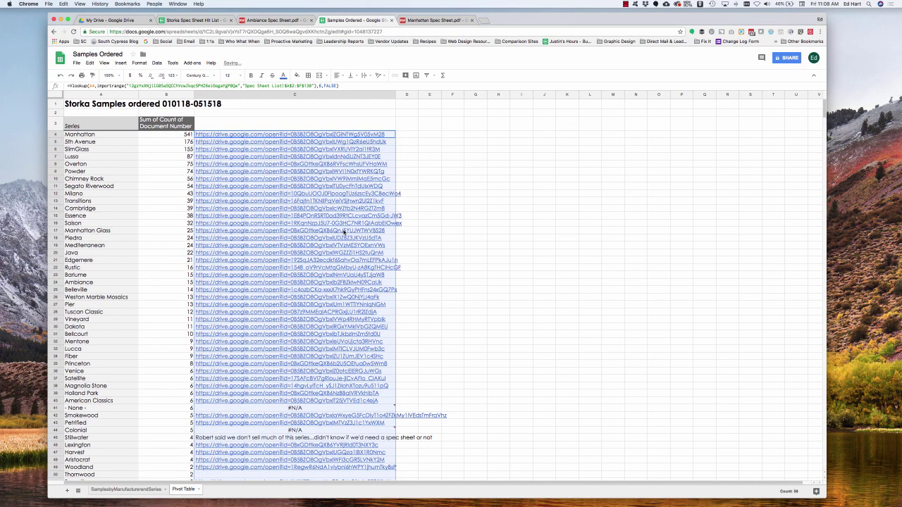
click(106, 142)
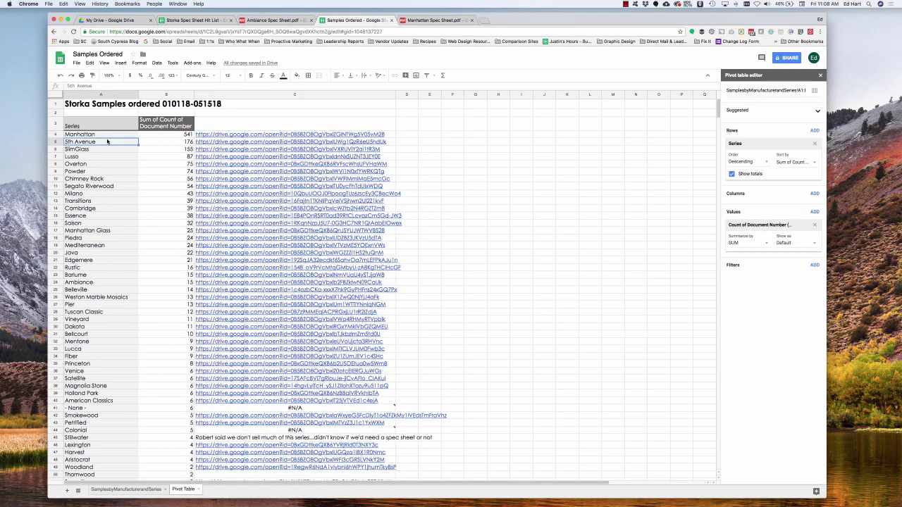